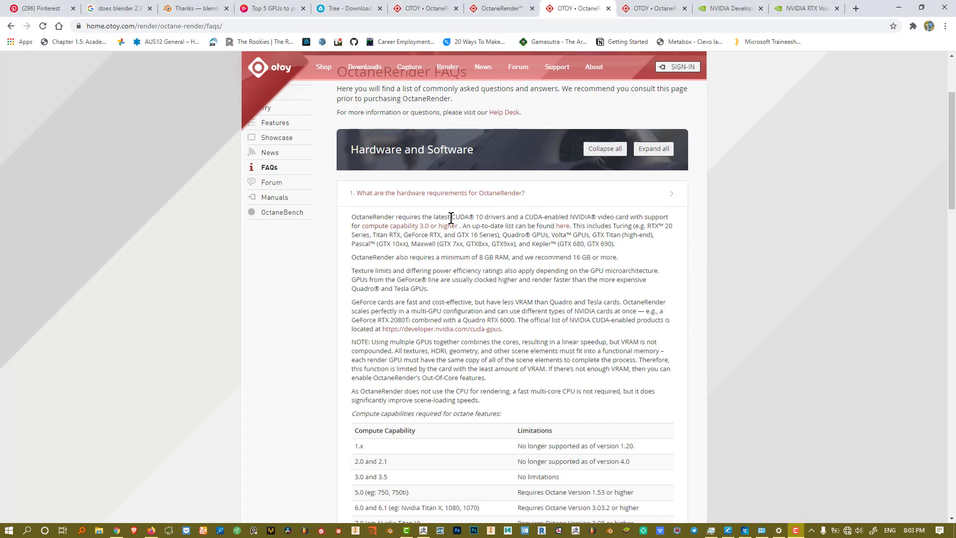
Highlight the CUDA and minimum 8 GB RAM requirements in the OctaneRender specifications.
{"action": "left_click_drag", "start_coordinate": [451, 217], "coordinate": [490, 217]}
{"action": "left_click", "coordinate": [9, 531]}
{"action": "type", "text": "gef"}
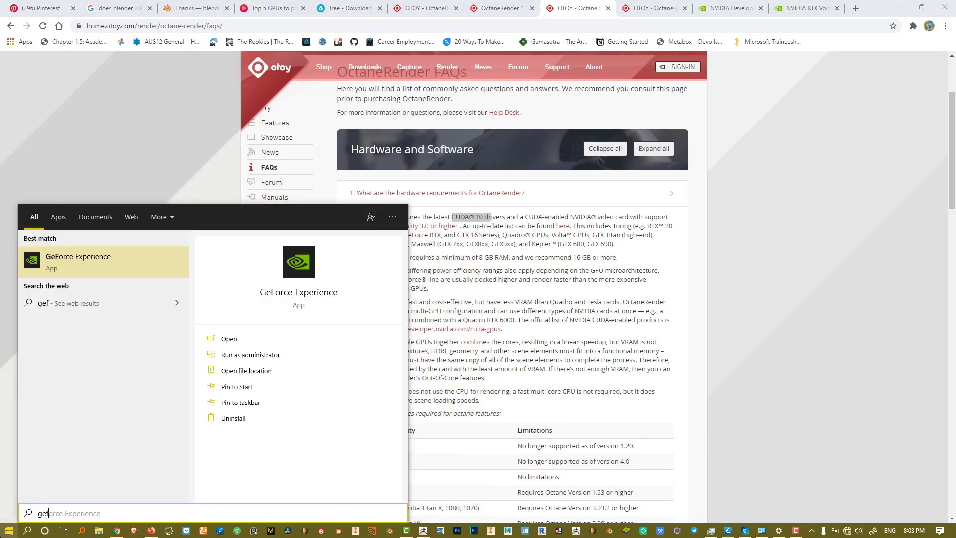
{"action": "type", "text": "r"}
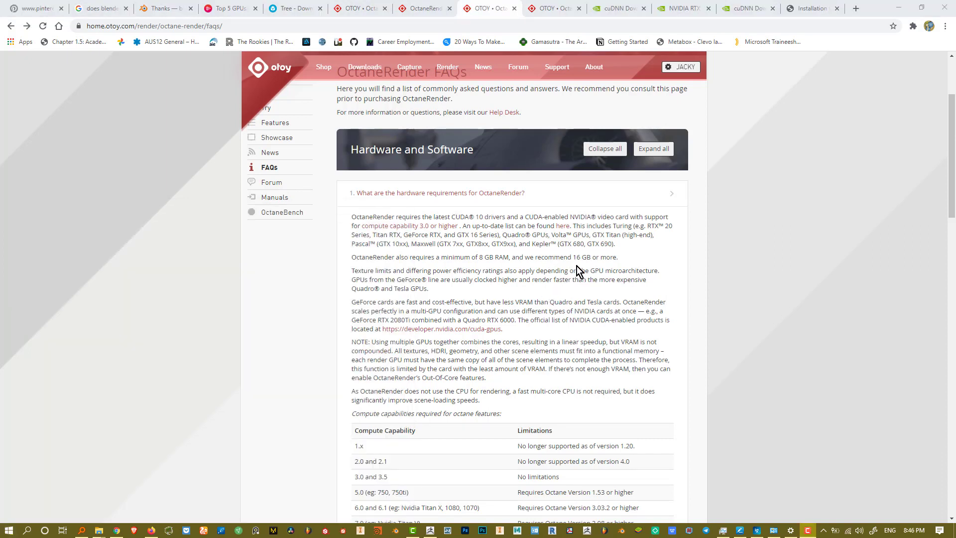
{"action": "left_click_drag", "start_coordinate": [578, 271], "coordinate": [603, 260]}
{"action": "left_click_drag", "start_coordinate": [441, 260], "coordinate": [499, 258]}
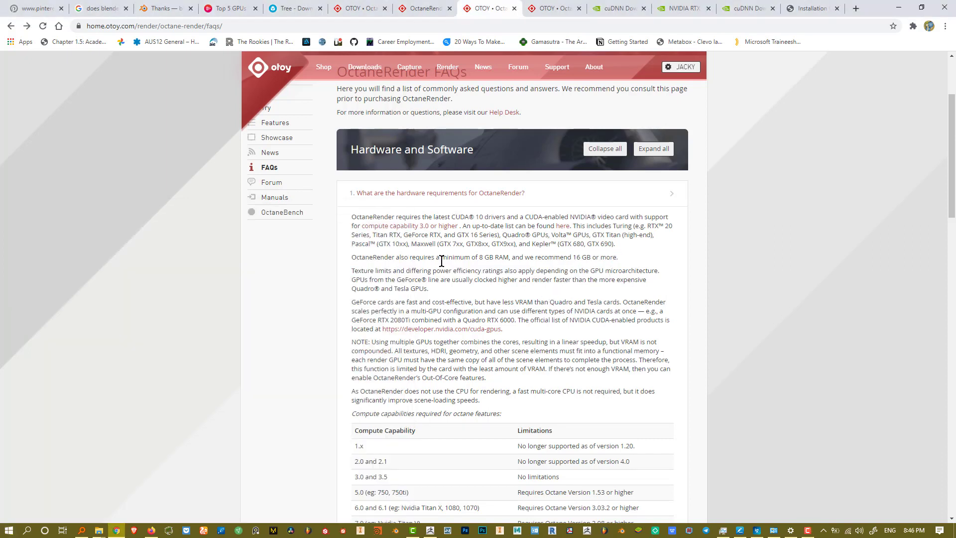
{"action": "left_click", "coordinate": [499, 258]}
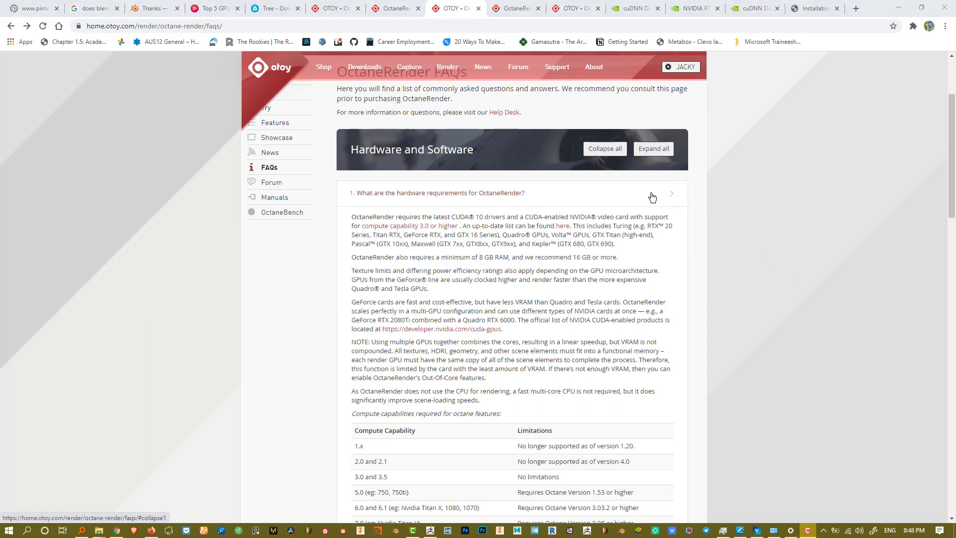
{"action": "scroll", "coordinate": [538, 210], "scroll_direction": "down", "scroll_amount": 1}
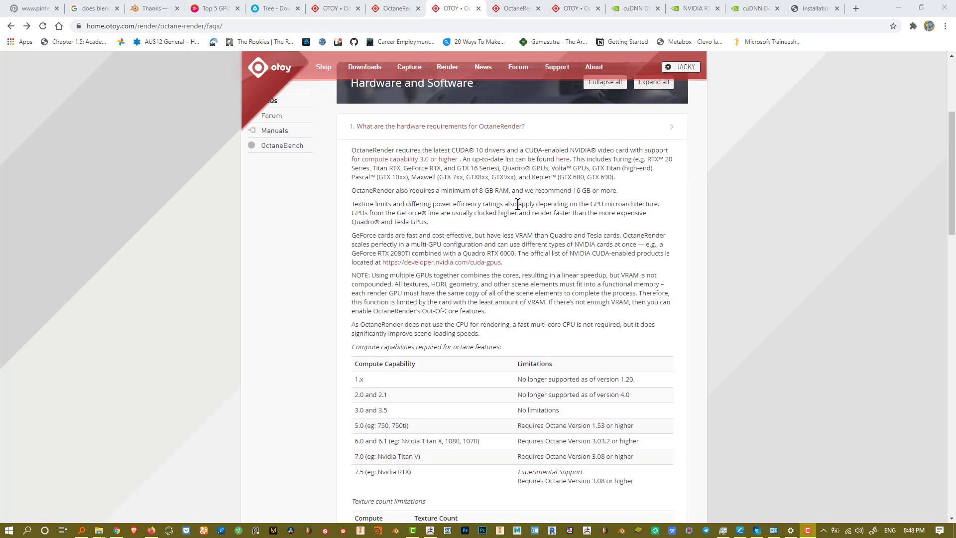
{"action": "scroll", "coordinate": [527, 244], "scroll_direction": "up", "scroll_amount": 1}
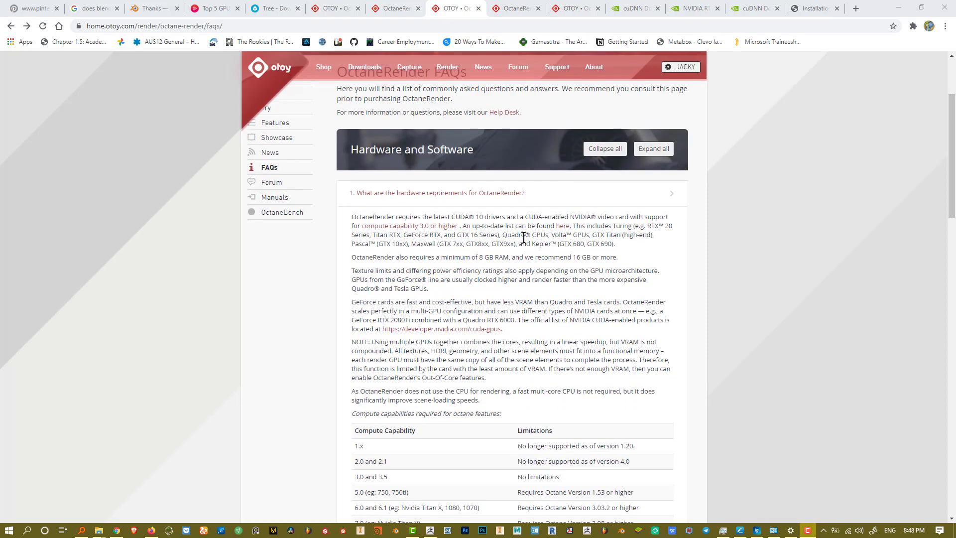
{"action": "scroll", "coordinate": [301, 282], "scroll_direction": "up", "scroll_amount": 2}
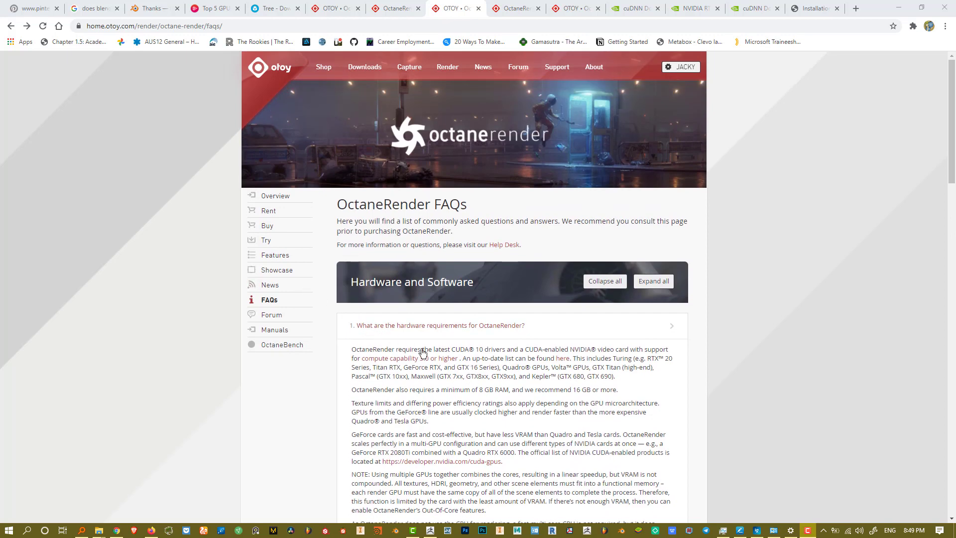
On Try OctaneRender, highlight the network rendering, online-only licensing and personal/commercial use notes.
{"action": "left_click", "coordinate": [271, 243]}
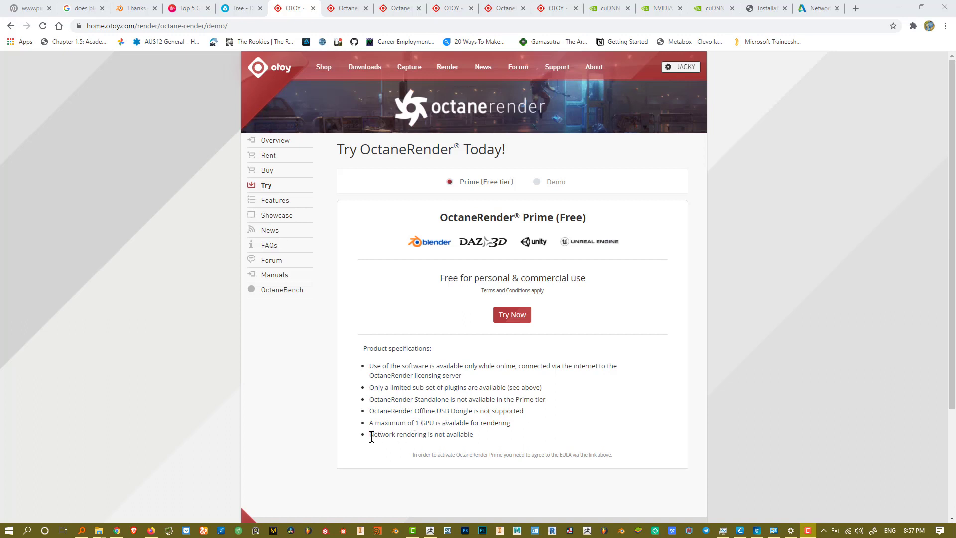
{"action": "left_click_drag", "start_coordinate": [370, 434], "coordinate": [429, 434]}
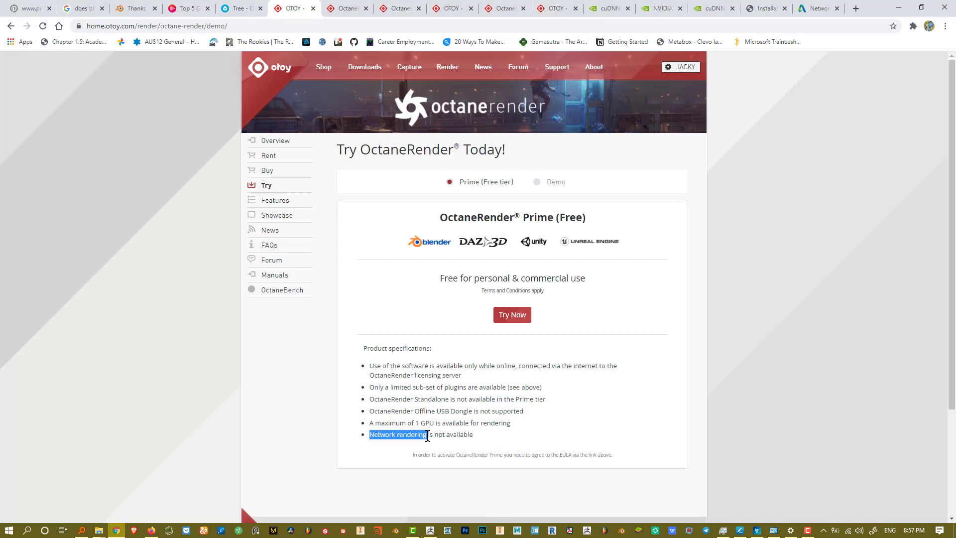
{"action": "left_click", "coordinate": [509, 434]}
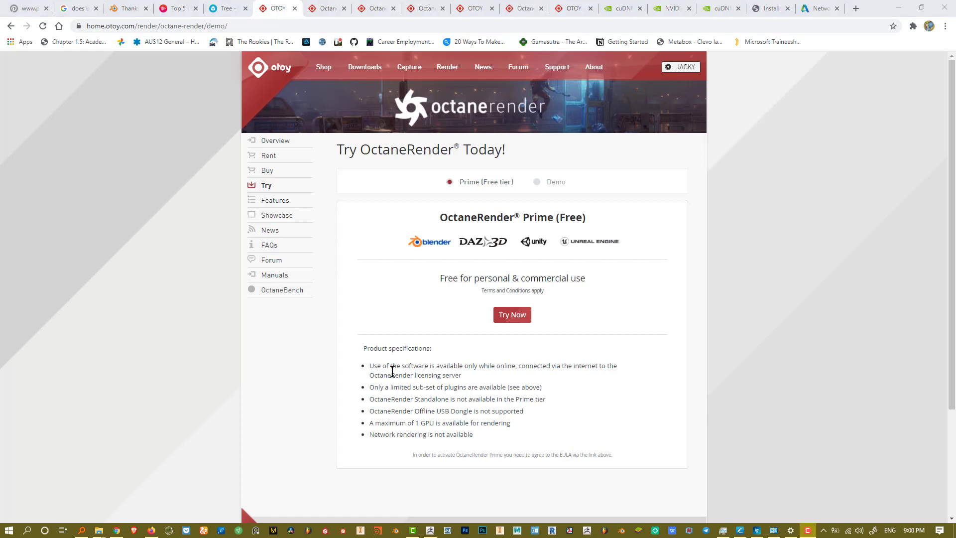
{"action": "left_click_drag", "start_coordinate": [392, 366], "coordinate": [587, 366]}
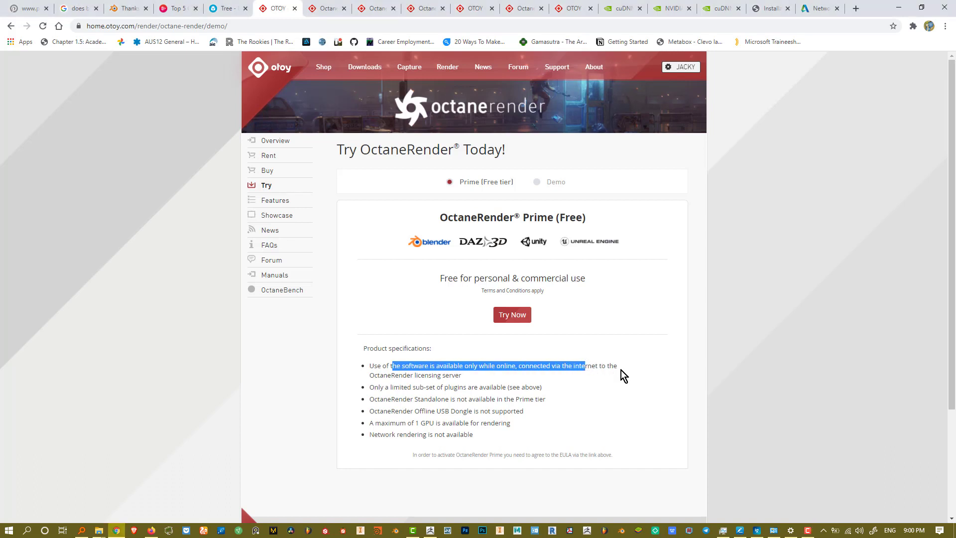
{"action": "left_click", "coordinate": [439, 373]}
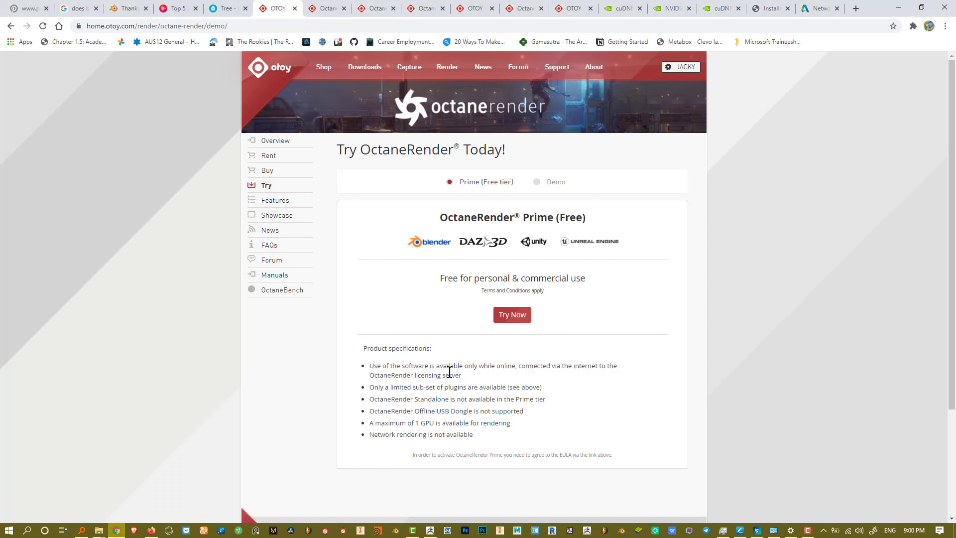
{"action": "double_click", "coordinate": [439, 374]}
{"action": "left_click", "coordinate": [526, 367]}
{"action": "left_click_drag", "start_coordinate": [473, 277], "coordinate": [587, 278]}
{"action": "left_click", "coordinate": [586, 278]}
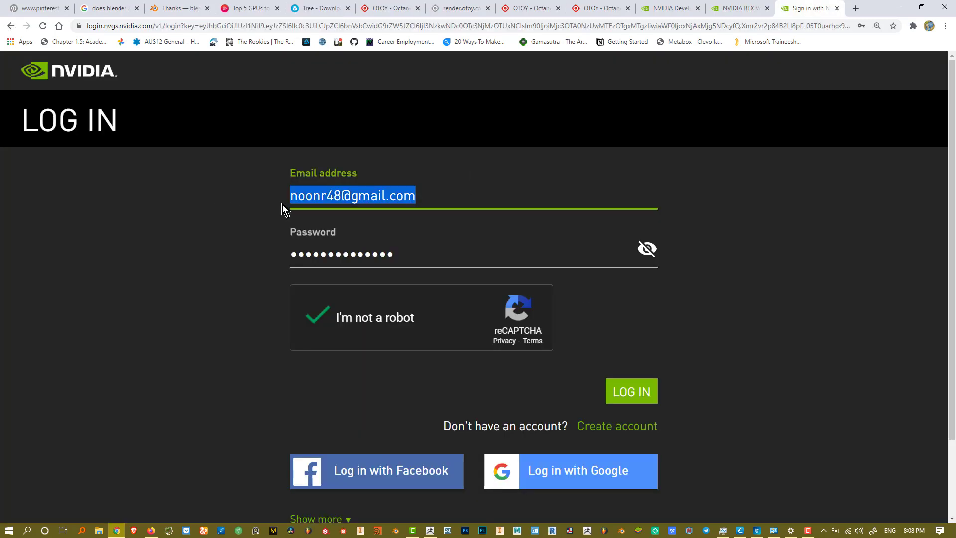
Submit the NVIDIA login with the entered email and dismiss Chrome's save-password prompt.
{"action": "left_click", "coordinate": [284, 204]}
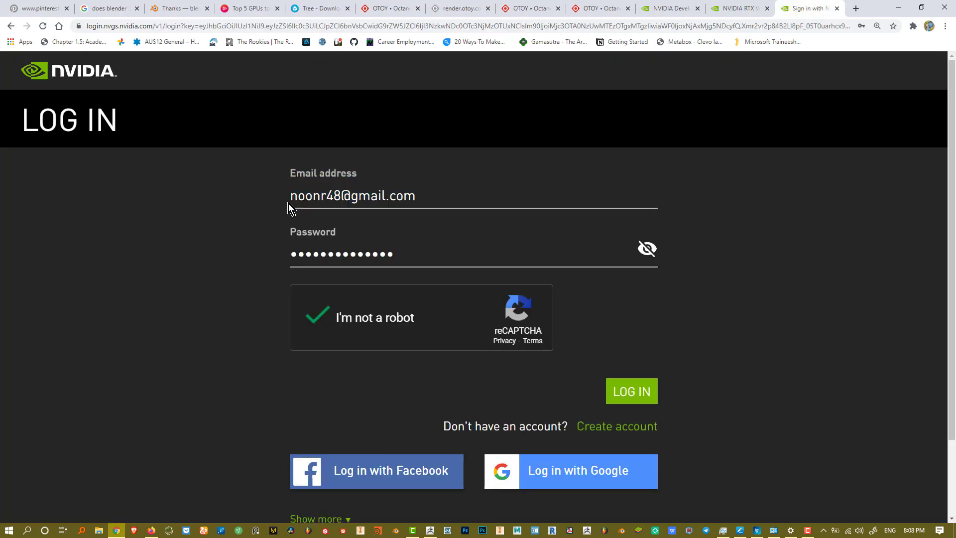
{"action": "left_click", "coordinate": [325, 210]}
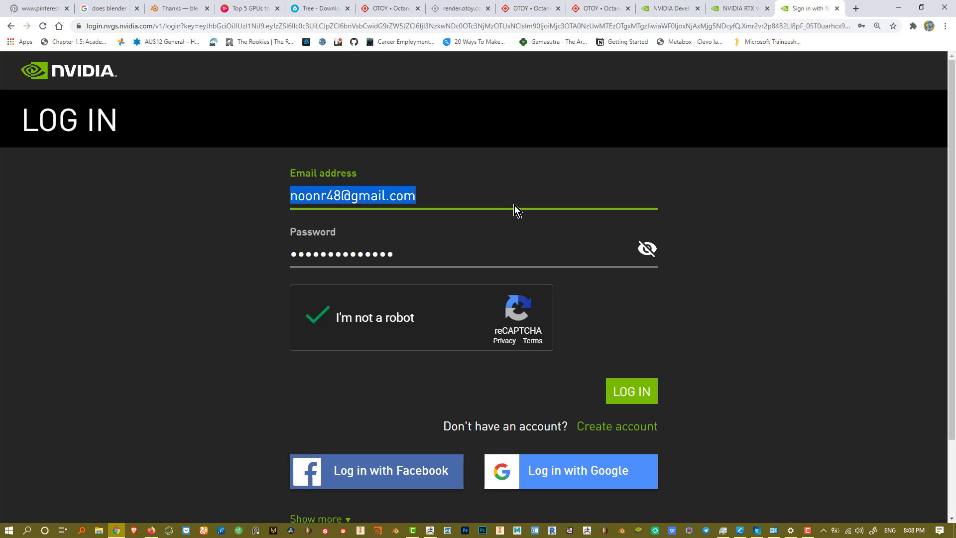
{"action": "left_click", "coordinate": [636, 192]}
{"action": "left_click", "coordinate": [733, 200]}
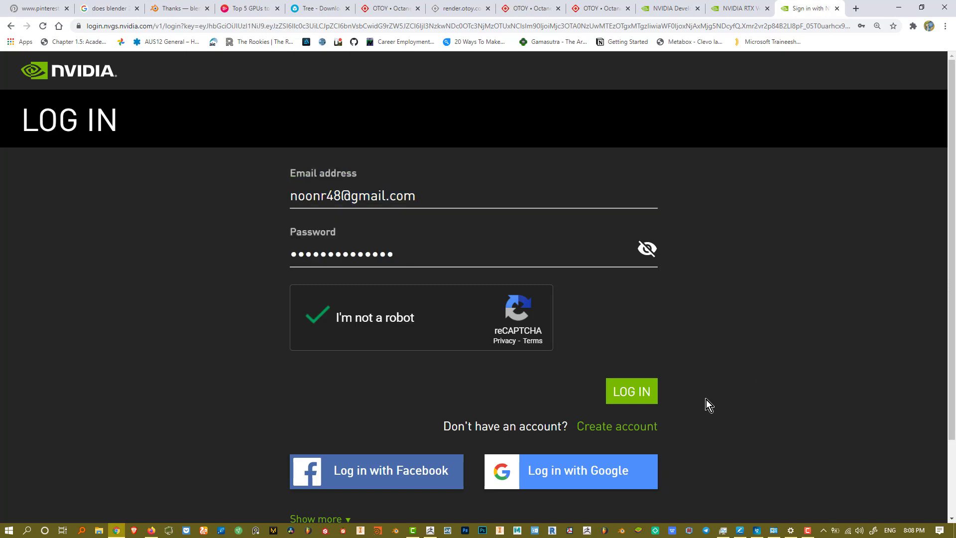
{"action": "left_click", "coordinate": [651, 398]}
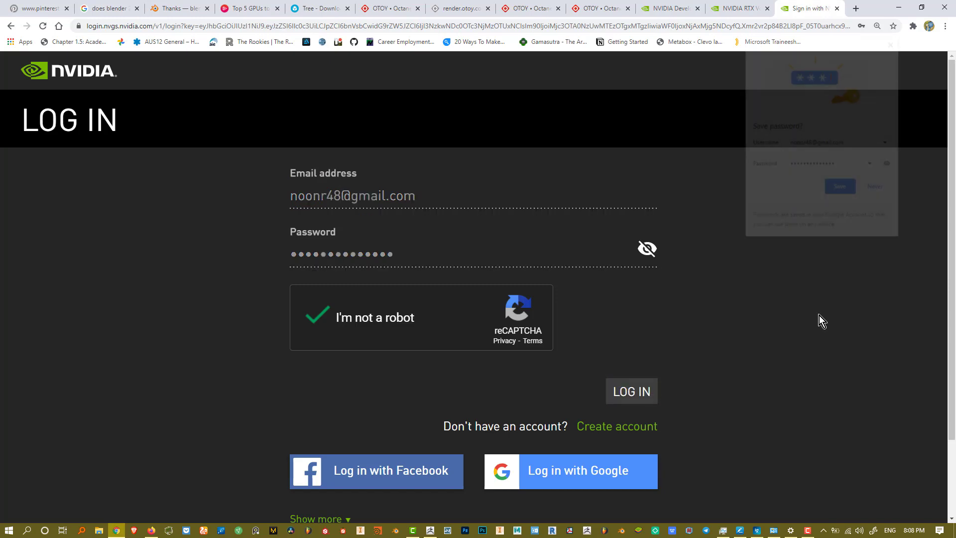
{"action": "left_click", "coordinate": [847, 186]}
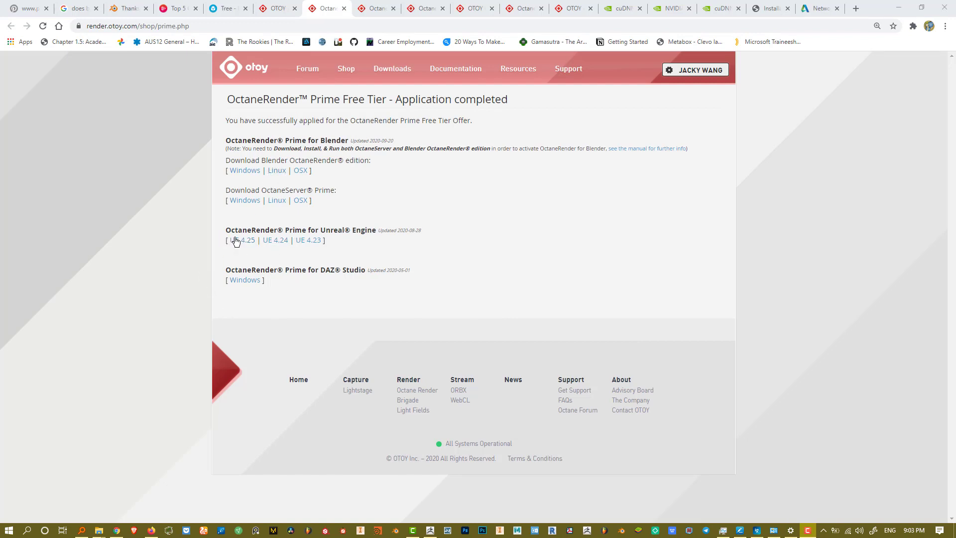
Start the Windows downloads for OctaneServer Prime and the Blender OctaneRender edition.
{"action": "left_click", "coordinate": [308, 241]}
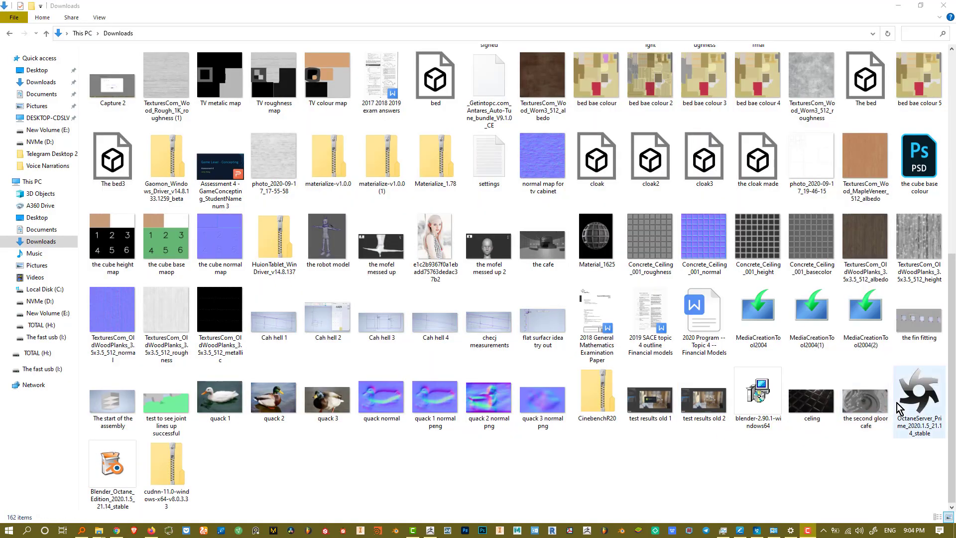
Launch the OctaneServer Prime installer past the SmartScreen warning.
{"action": "double_click", "coordinate": [899, 407]}
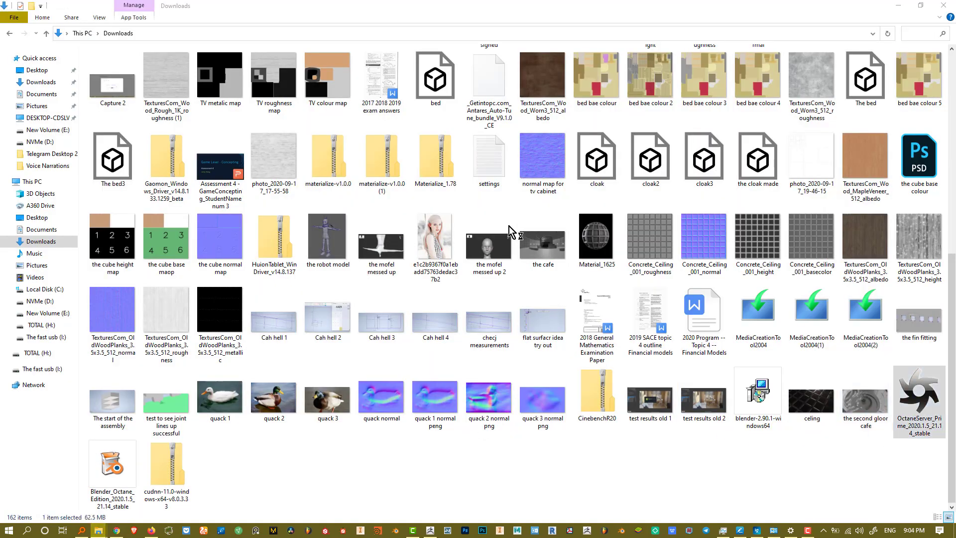
{"action": "left_click", "coordinate": [371, 193]}
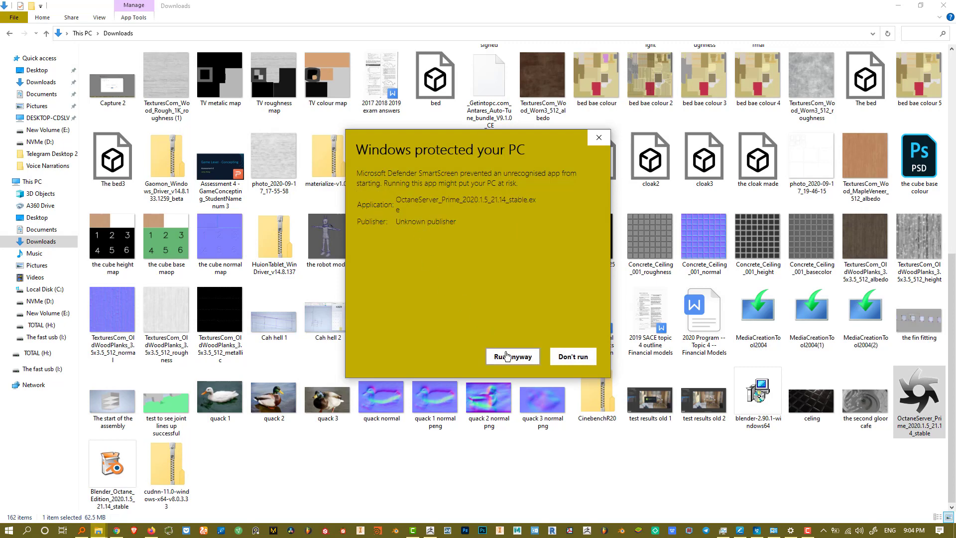
{"action": "left_click", "coordinate": [512, 357]}
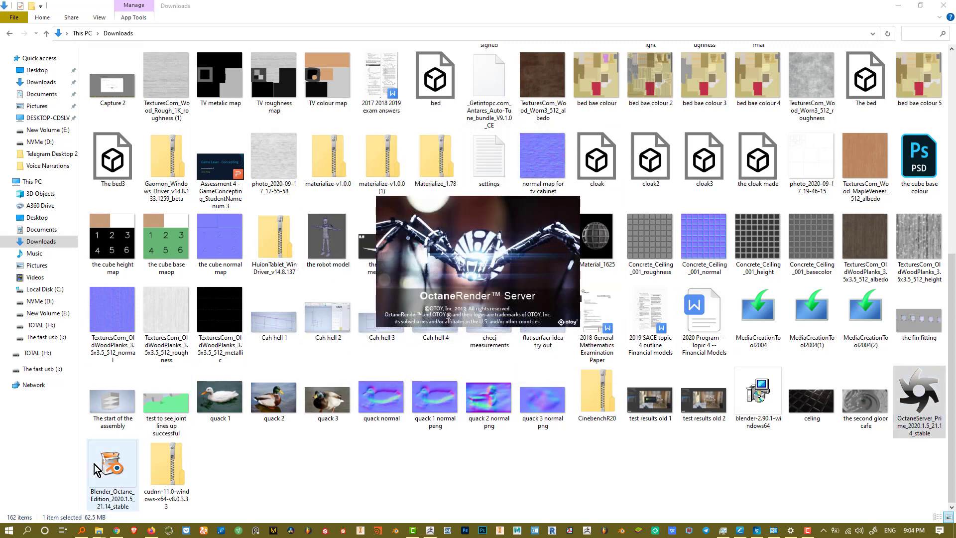
Launch the Blender OctaneRender edition installer past SmartScreen and advance its setup.
{"action": "left_click", "coordinate": [112, 470]}
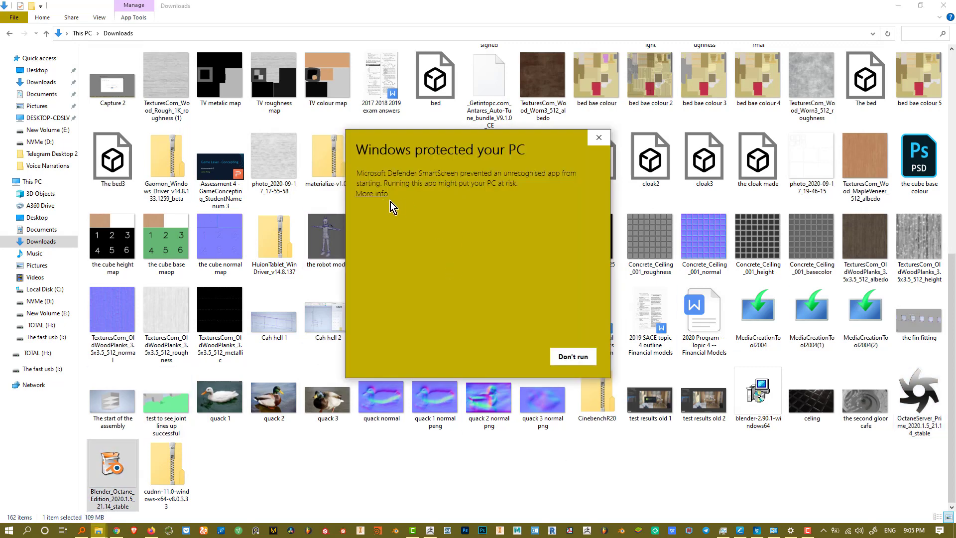
{"action": "left_click", "coordinate": [371, 193]}
{"action": "left_click", "coordinate": [512, 355]}
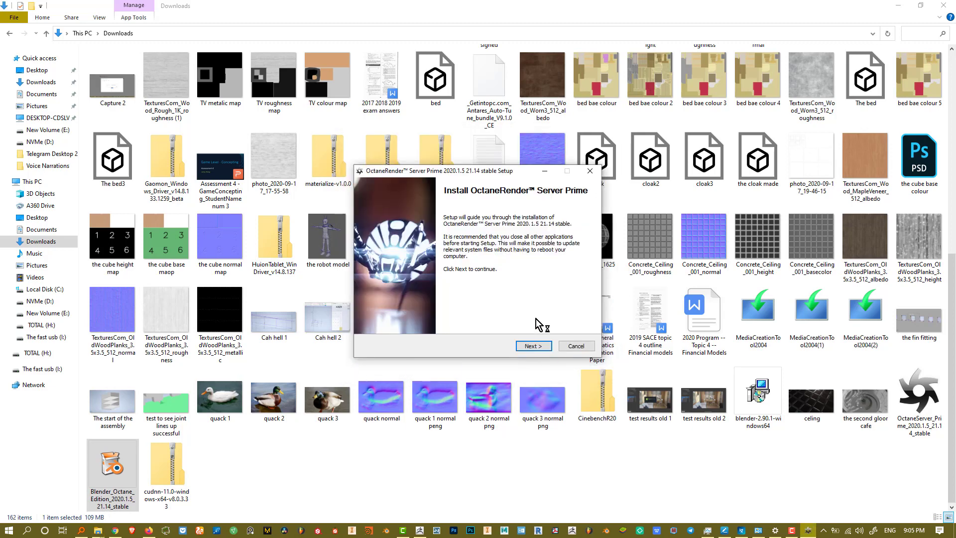
{"action": "left_click", "coordinate": [542, 347]}
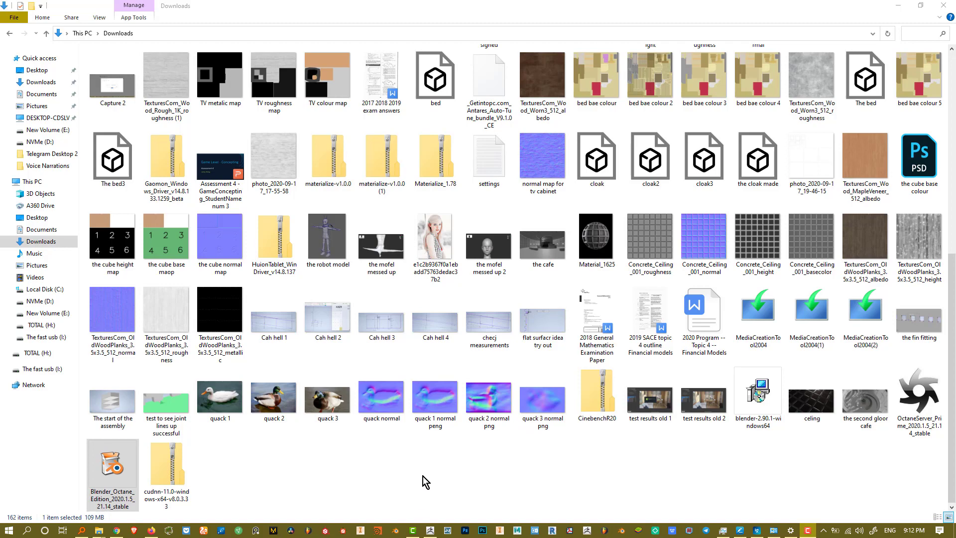
Launch Blender Octane Edition by searching 'oc' in the Start menu.
{"action": "left_click", "coordinate": [9, 530]}
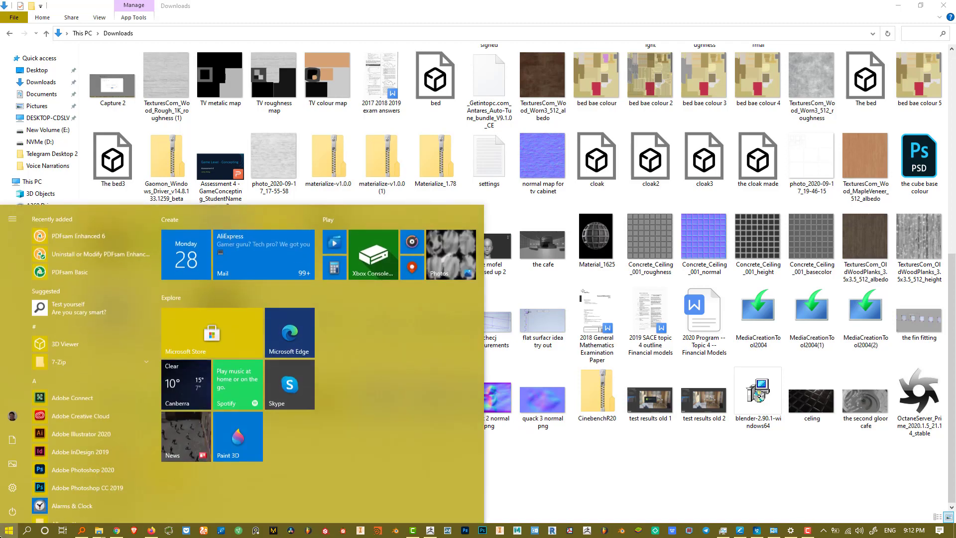
{"action": "type", "text": "oc"}
{"action": "key", "text": "Return"}
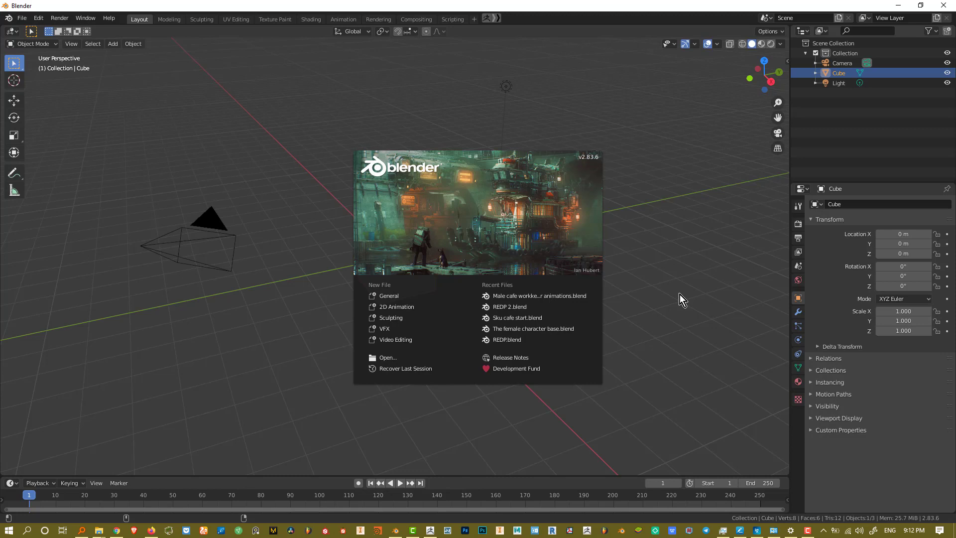
Dismiss the splash screen and check the Render Engine list, leaving it on Eevee.
{"action": "left_click", "coordinate": [565, 125]}
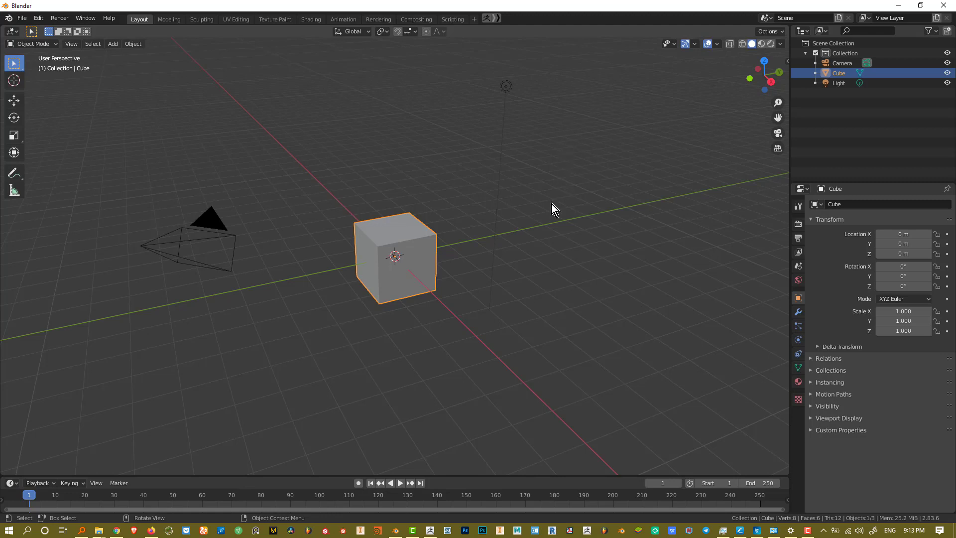
{"action": "scroll", "coordinate": [556, 186], "scroll_direction": "up", "scroll_amount": 1}
{"action": "scroll", "coordinate": [590, 210], "scroll_direction": "up", "scroll_amount": 1}
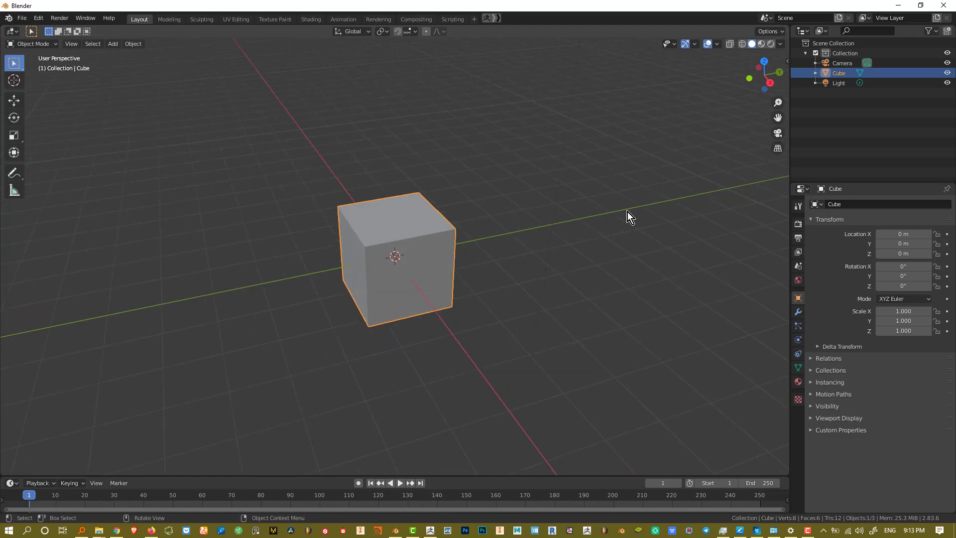
{"action": "left_click", "coordinate": [798, 223]}
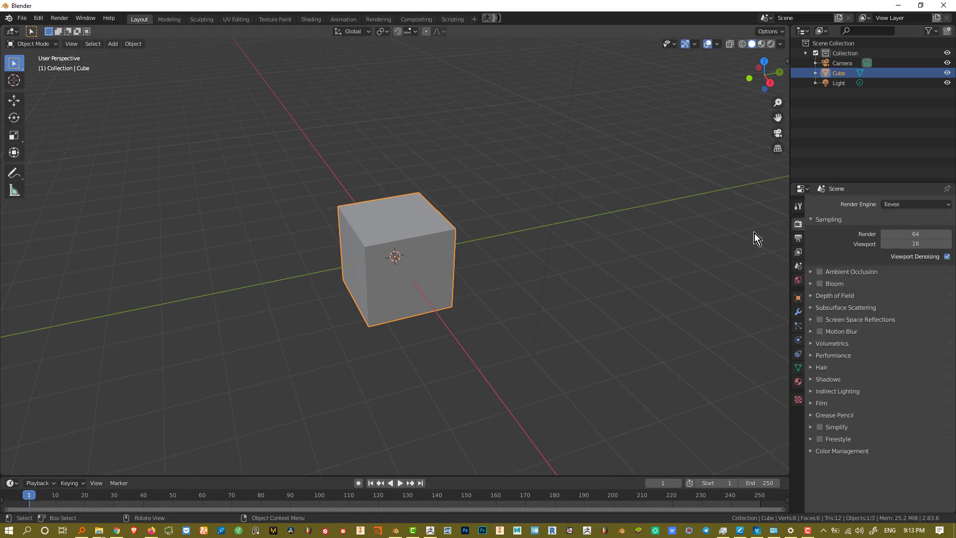
{"action": "left_click", "coordinate": [900, 207]}
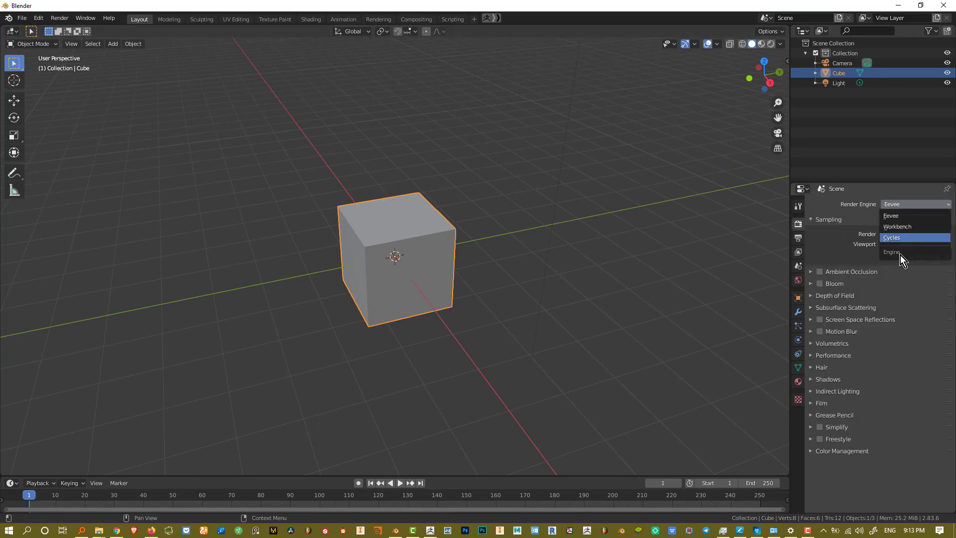
{"action": "left_click", "coordinate": [631, 265]}
Enable the OctaneRender Engine add-on in Preferences, found by searching 'oc'.
{"action": "left_click", "coordinate": [35, 19]}
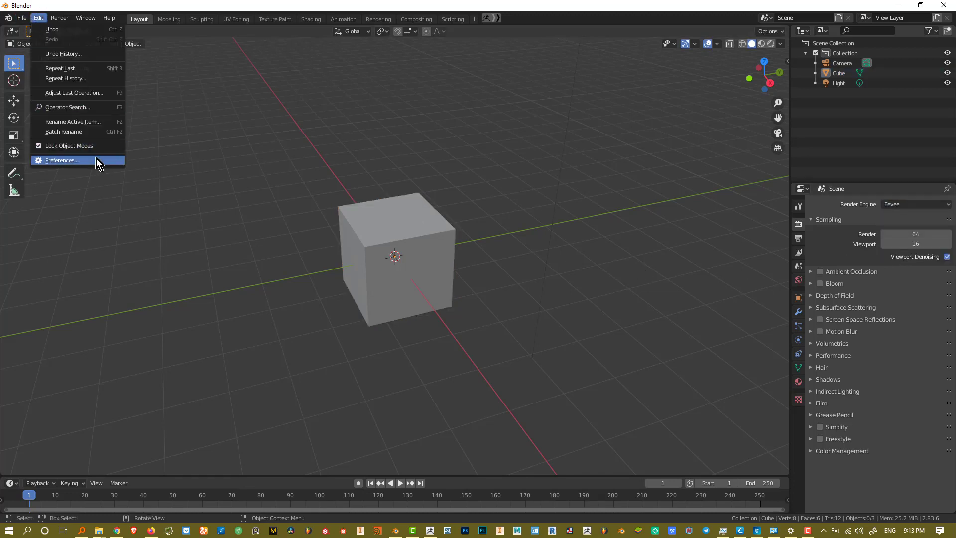
{"action": "left_click", "coordinate": [96, 158]}
{"action": "left_click_drag", "start_coordinate": [133, 34], "coordinate": [420, 86]}
{"action": "left_click", "coordinate": [564, 119]}
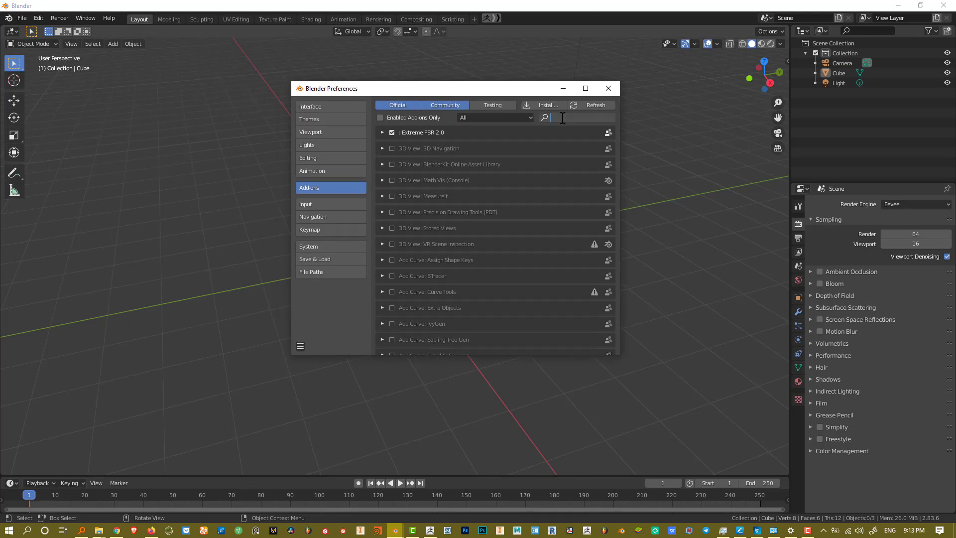
{"action": "type", "text": "oc"}
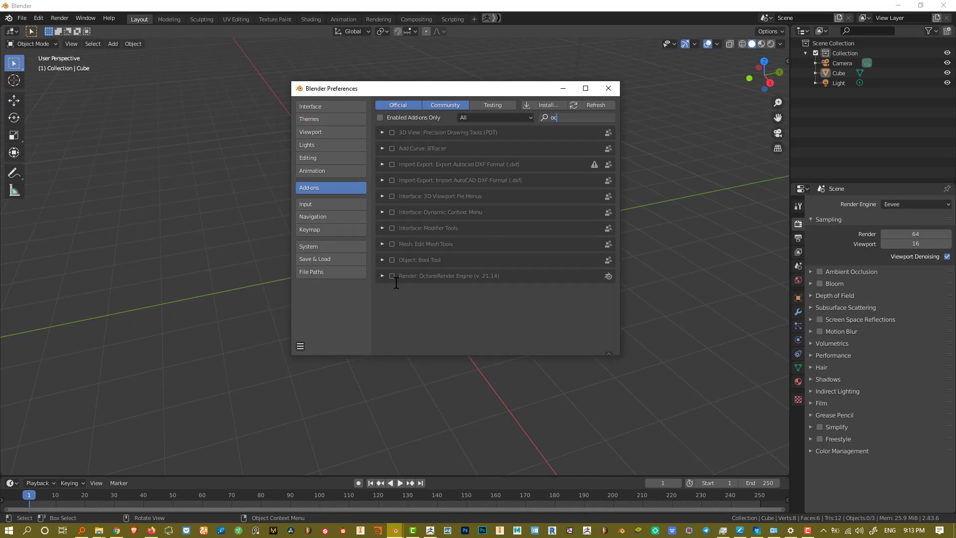
{"action": "left_click", "coordinate": [392, 278]}
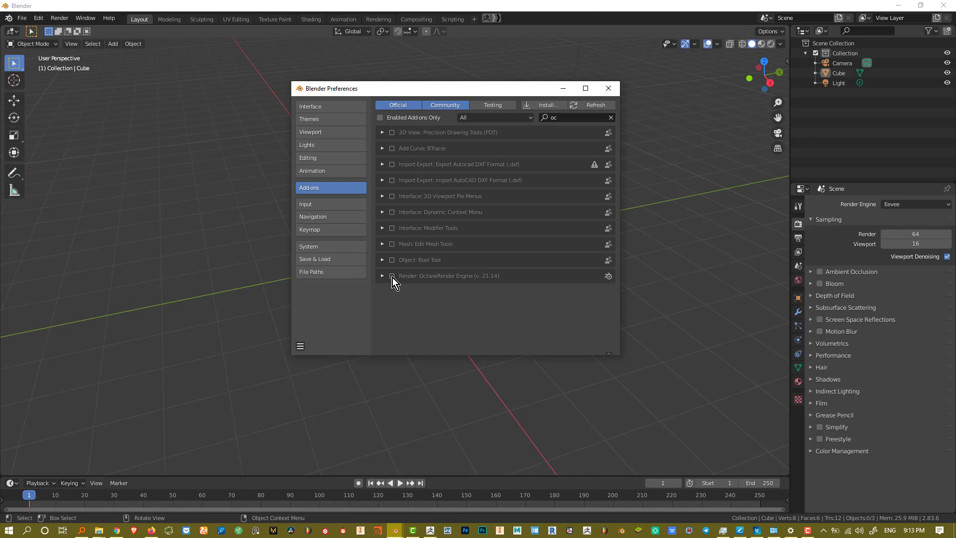
{"action": "left_click", "coordinate": [392, 277]}
Close Preferences and set the scene's Render Engine to Octane.
{"action": "left_click", "coordinate": [608, 88]}
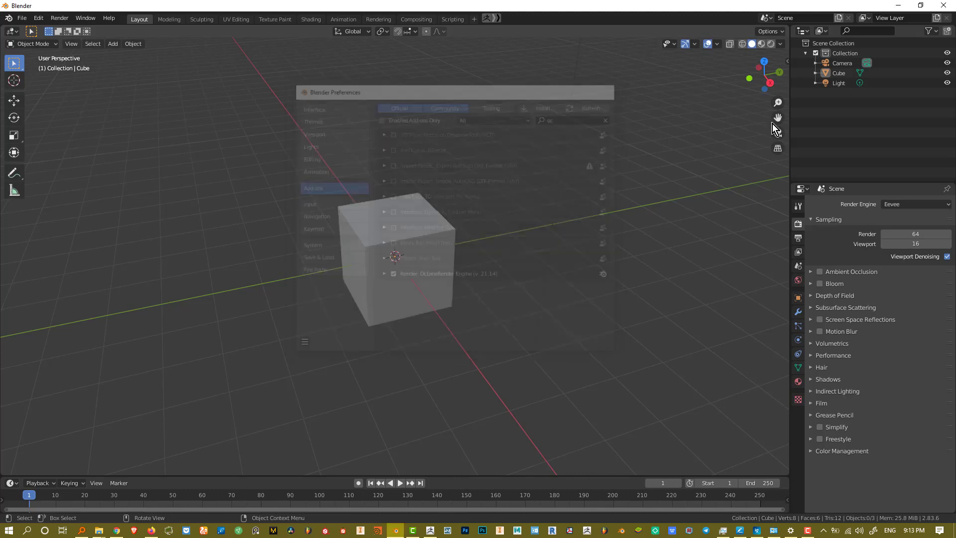
{"action": "left_click", "coordinate": [898, 207]}
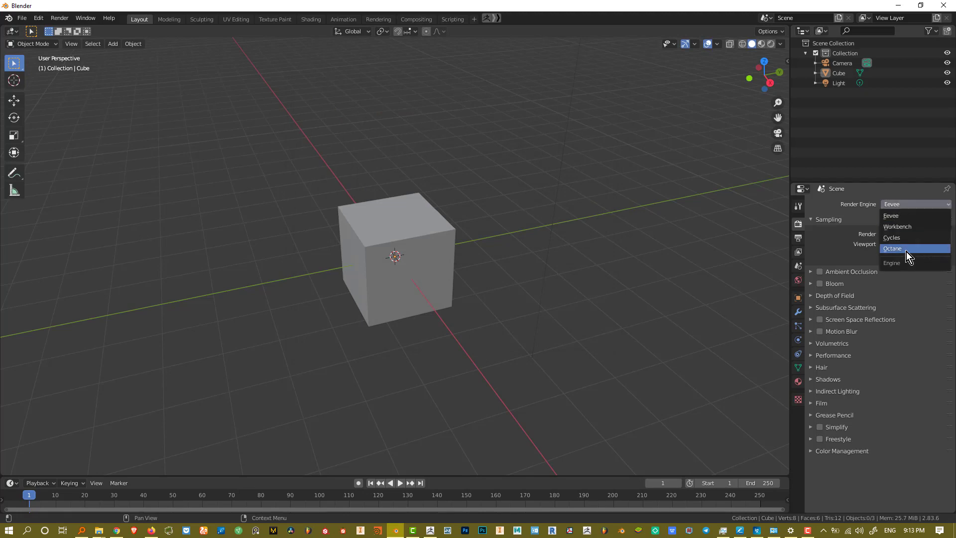
{"action": "left_click", "coordinate": [905, 251]}
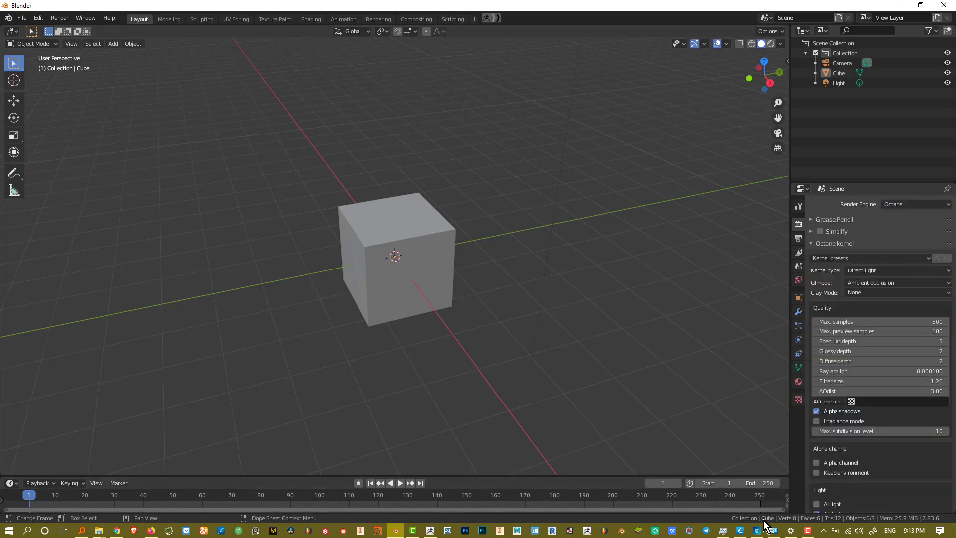
View the cuDNN download-prompt screenshot in ImageGlass, then switch to the cuDNN Download page.
{"action": "mouse_move", "coordinate": [756, 531]}
{"action": "left_click", "coordinate": [754, 486]}
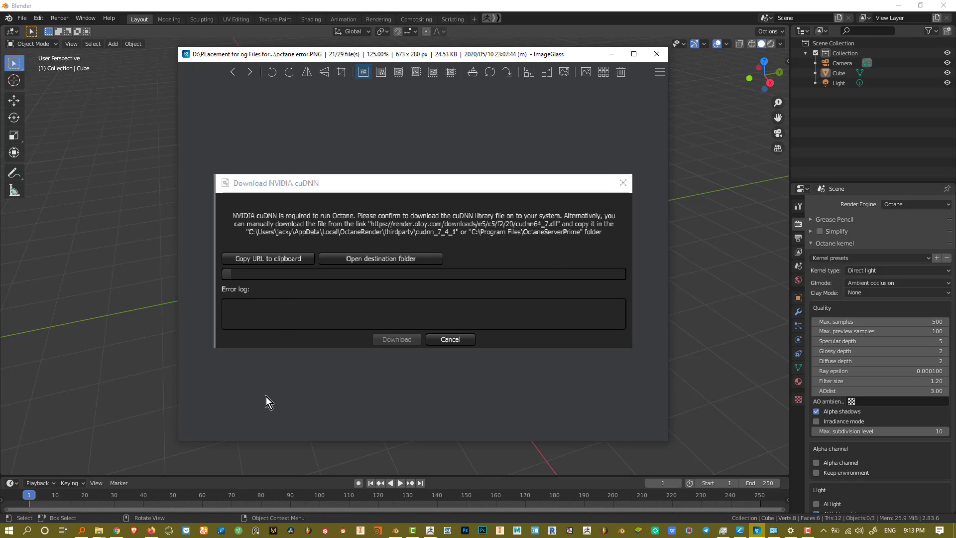
{"action": "left_click", "coordinate": [116, 530]}
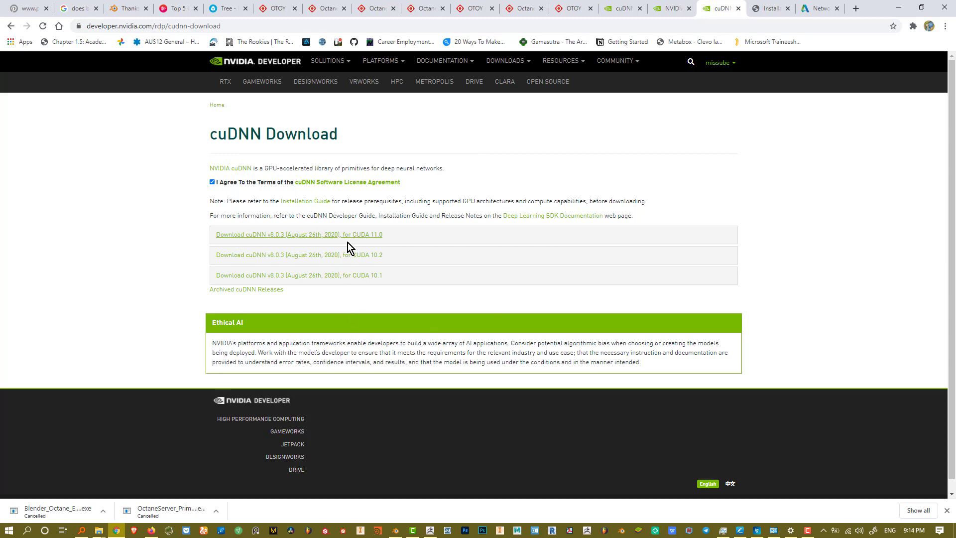
Browse the RTX Voice, cuDNN Download and cuDNN Installation Guide tabs in Chrome.
{"action": "left_click", "coordinate": [618, 7]}
{"action": "left_click", "coordinate": [666, 7]}
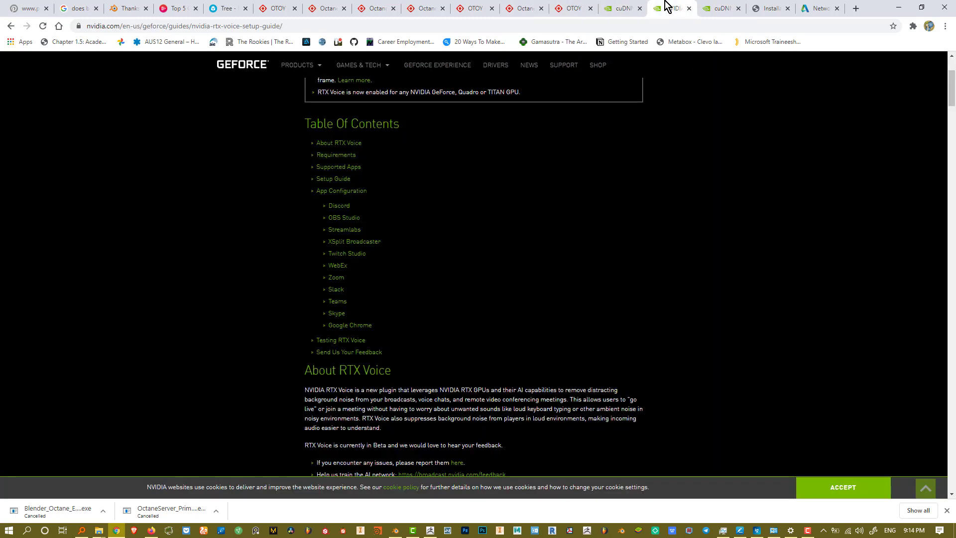
{"action": "scroll", "coordinate": [545, 119], "scroll_direction": "down", "scroll_amount": 2}
{"action": "left_click", "coordinate": [702, 7]}
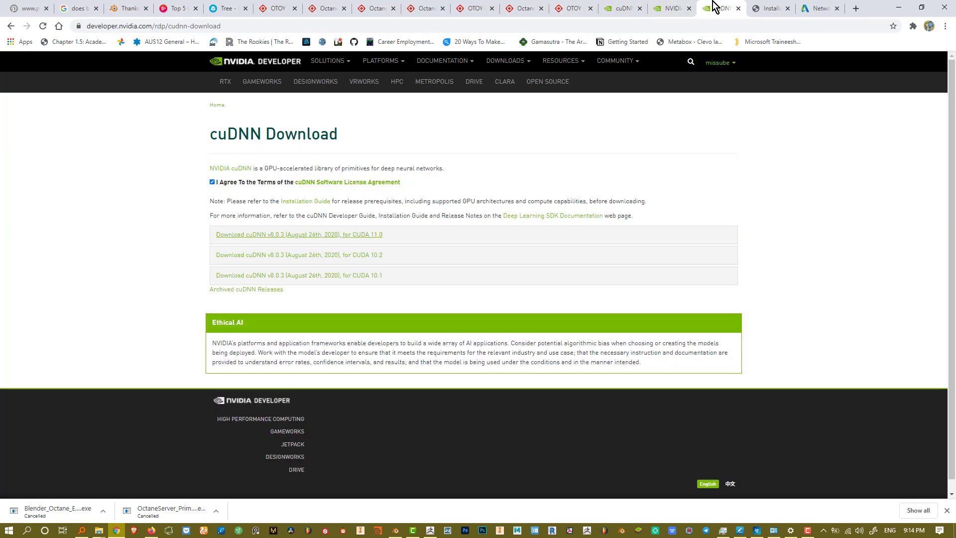
{"action": "left_click", "coordinate": [768, 7]}
{"action": "scroll", "coordinate": [202, 172], "scroll_direction": "down", "scroll_amount": 1}
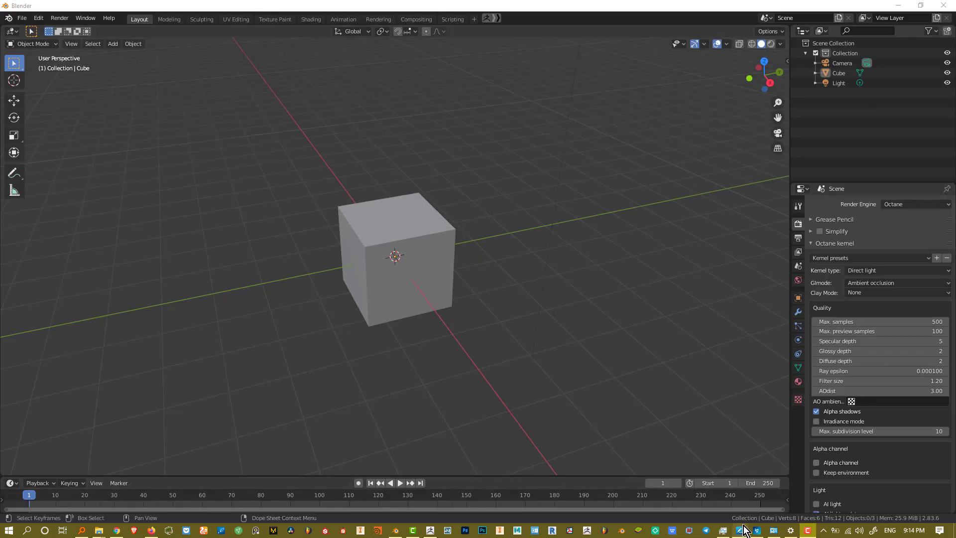
Recheck the cuDNN screenshot, then switch the viewport to Octane rendered preview.
{"action": "left_click", "coordinate": [749, 531]}
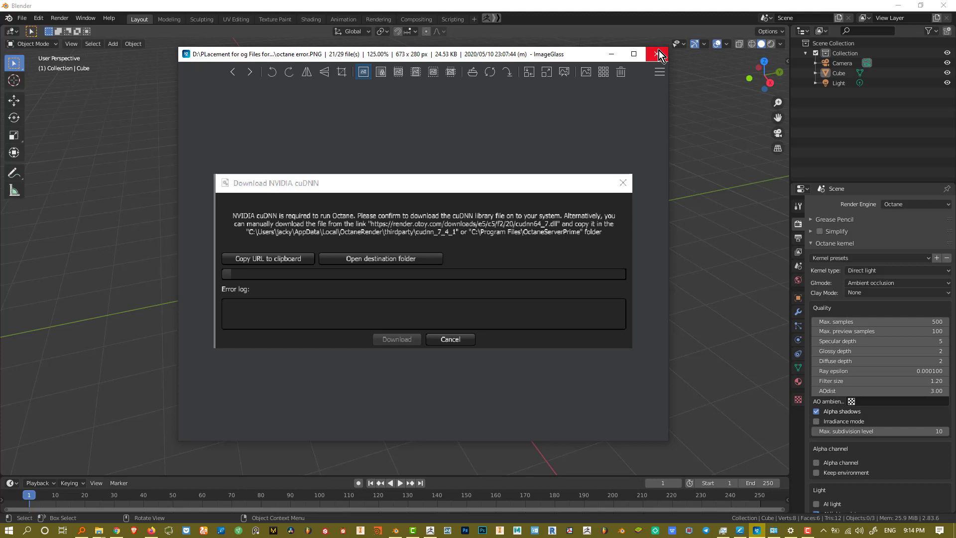
{"action": "left_click", "coordinate": [657, 54]}
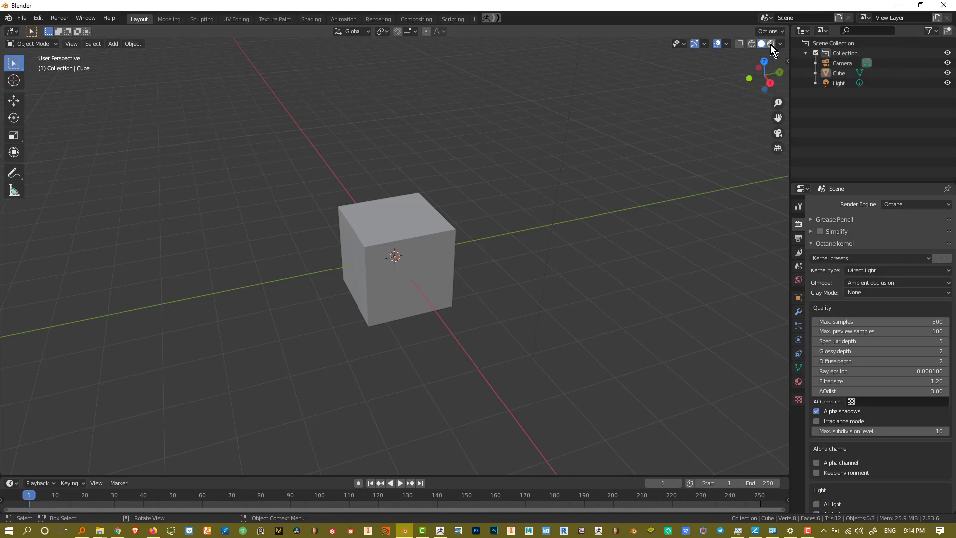
{"action": "left_click", "coordinate": [770, 44]}
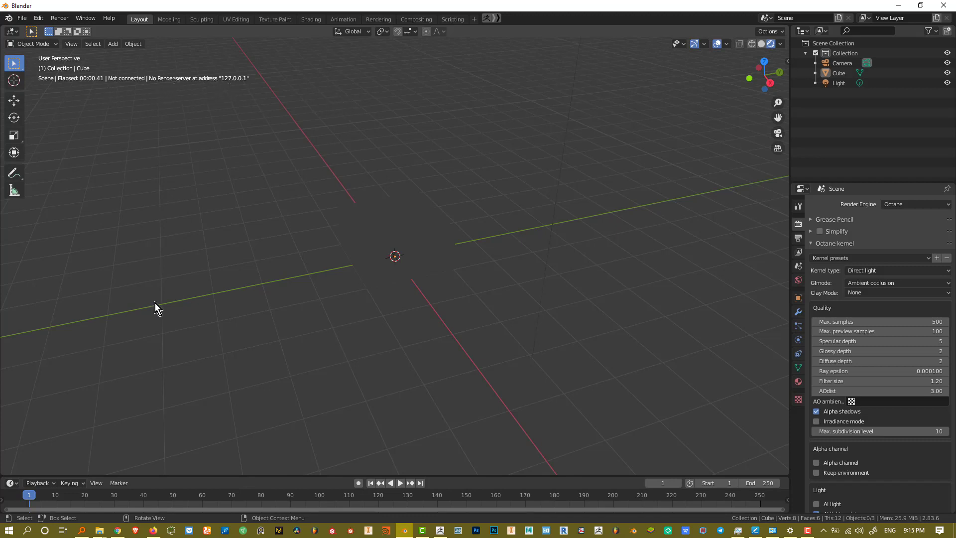
Launch OctaneServer Prime through a Windows search for 'oc', then set the viewport to Solid shading.
{"action": "left_click", "coordinate": [9, 531]}
{"action": "type", "text": "se"}
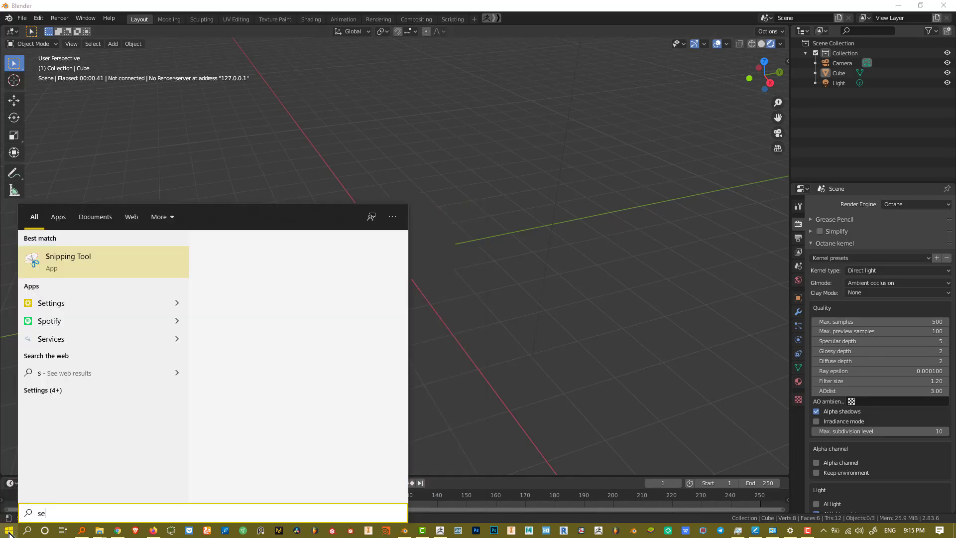
{"action": "key", "text": "BackSpace"}
{"action": "key", "text": "BackSpace"}
{"action": "type", "text": "oc"}
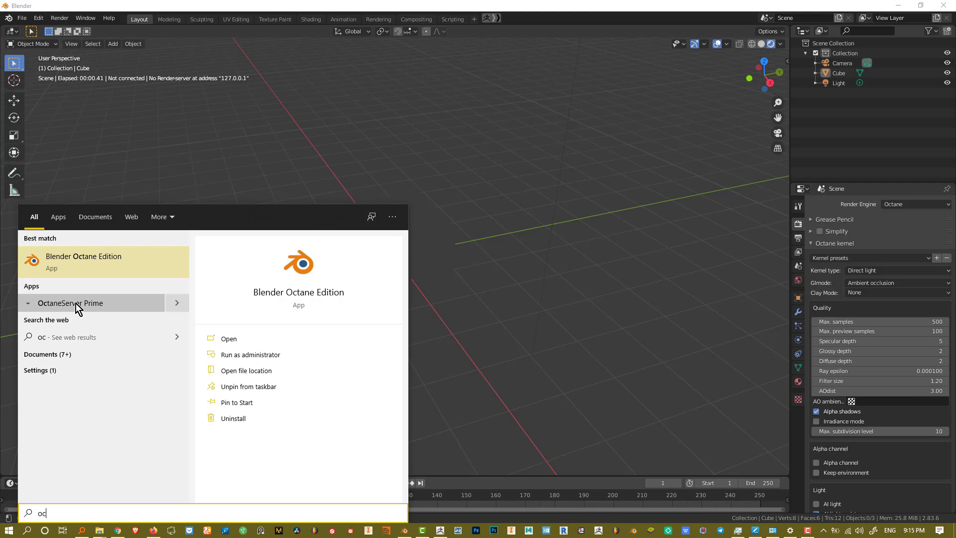
{"action": "left_click", "coordinate": [556, 330]}
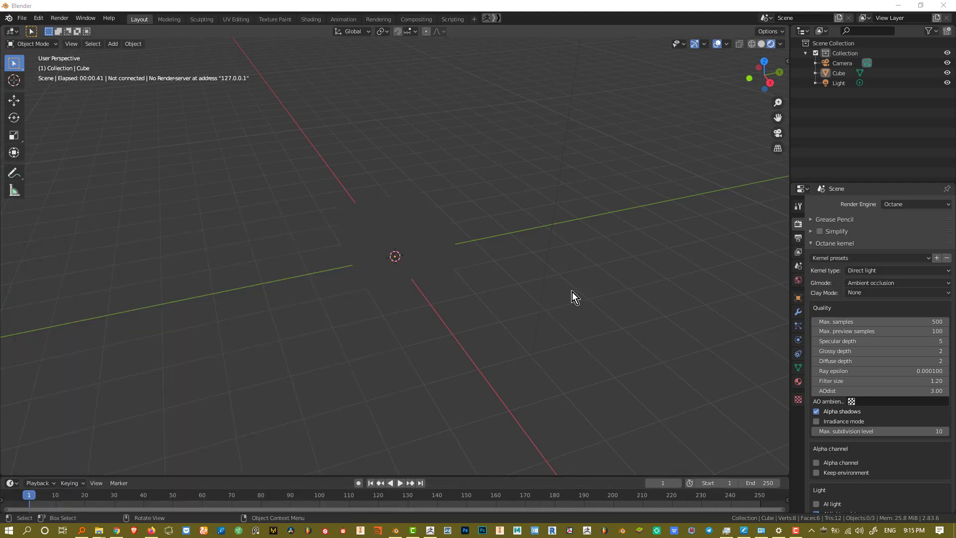
{"action": "left_click", "coordinate": [762, 45]}
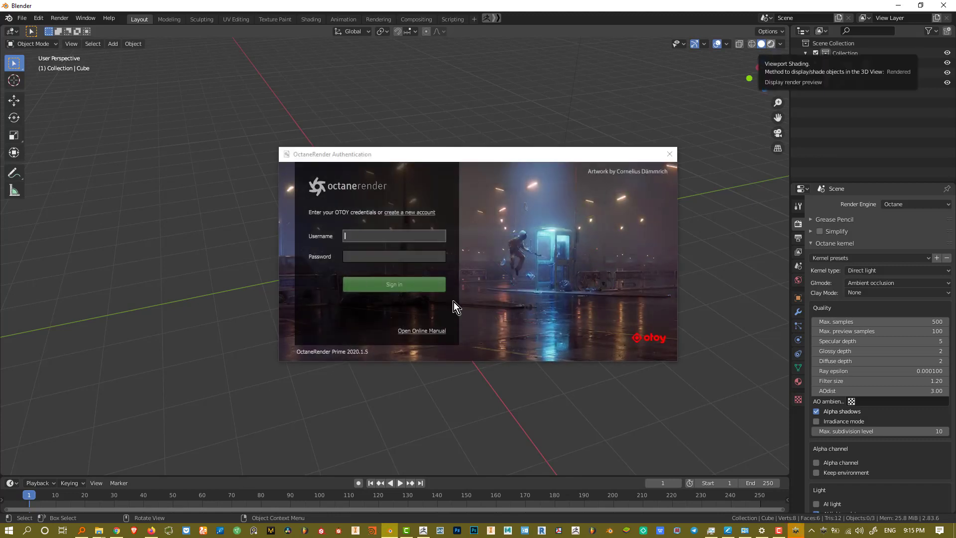
Focus the Username field in the OctaneRender Authentication dialog.
{"action": "left_click", "coordinate": [399, 236]}
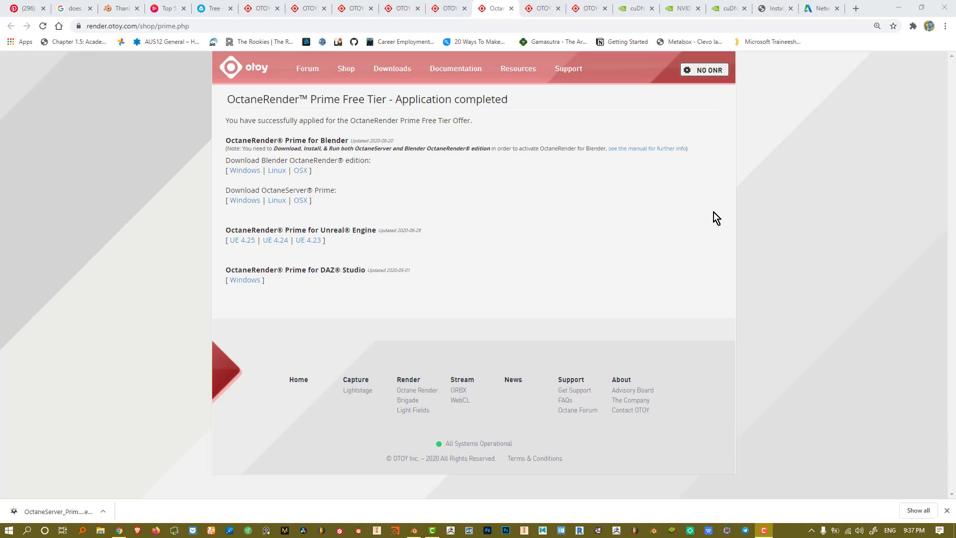
Continue the Prime Free Tier application on the render.otoy.com page.
{"action": "left_click", "coordinate": [717, 69]}
{"action": "left_click", "coordinate": [414, 530]}
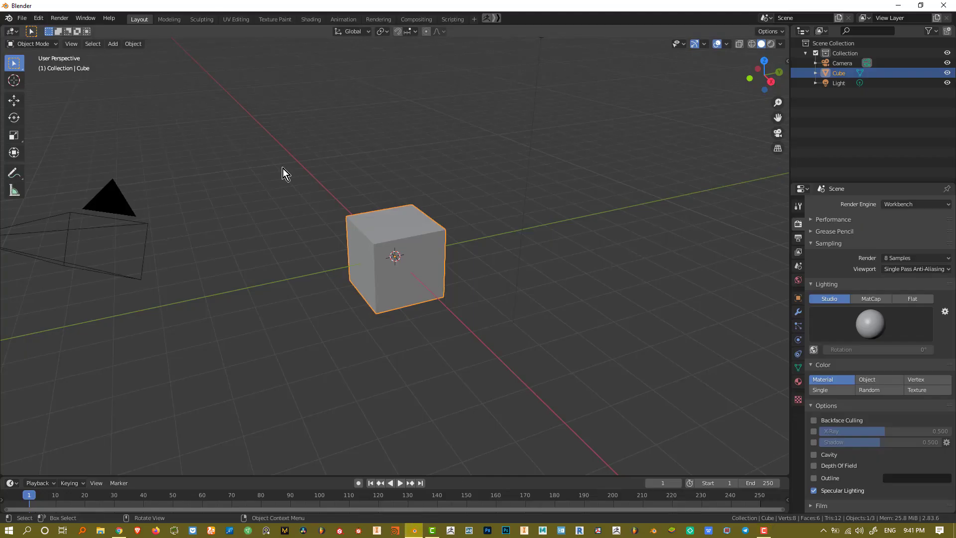
{"action": "scroll", "coordinate": [423, 228], "scroll_direction": "down", "scroll_amount": 1}
{"action": "scroll", "coordinate": [478, 215], "scroll_direction": "down", "scroll_amount": 2}
{"action": "scroll", "coordinate": [478, 217], "scroll_direction": "up", "scroll_amount": 4}
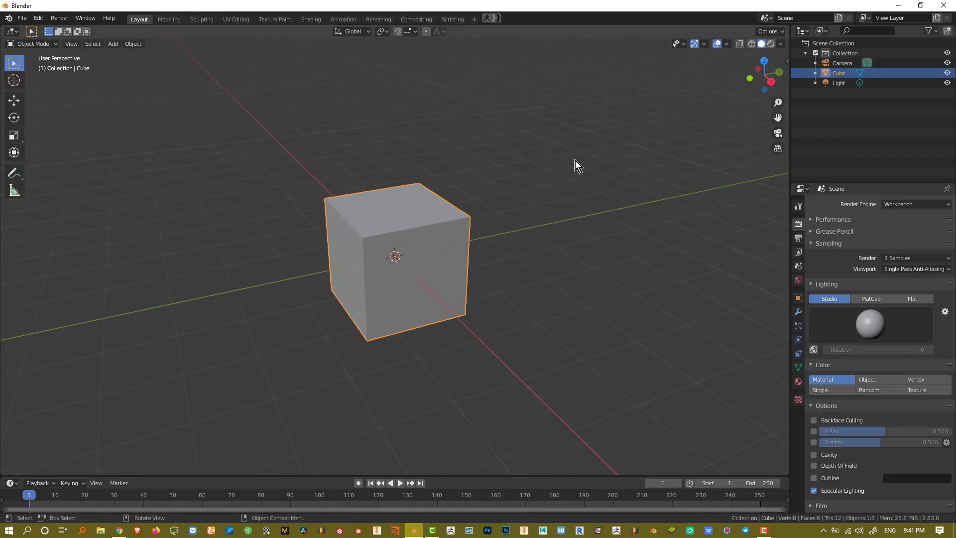
{"action": "left_click", "coordinate": [898, 6]}
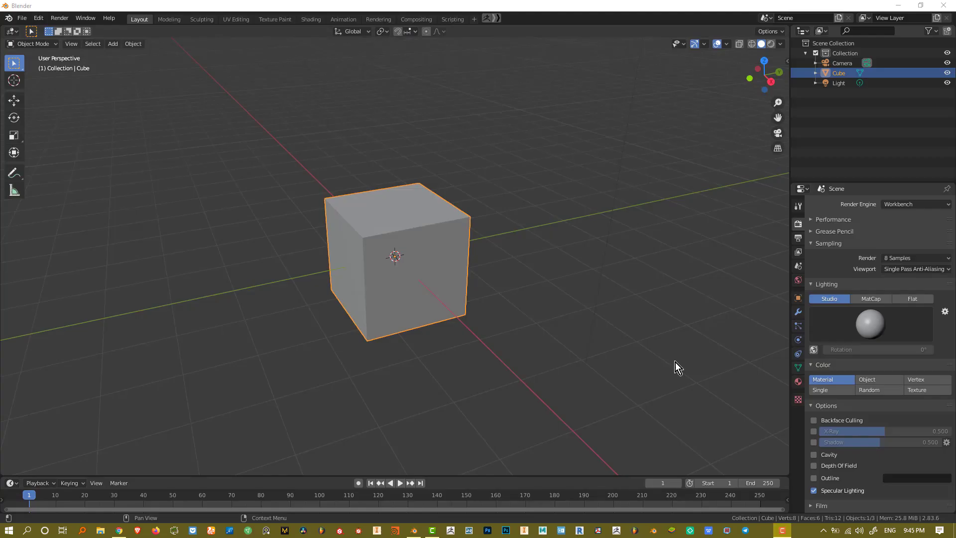
{"action": "key", "text": "ctrl+z"}
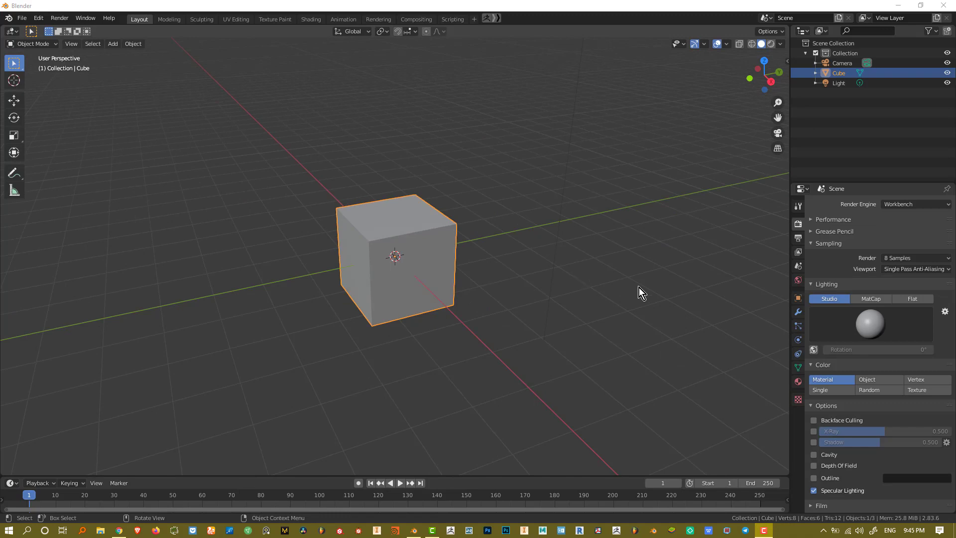
{"action": "key", "text": "super"}
{"action": "type", "text": "task"}
{"action": "key", "text": "Escape"}
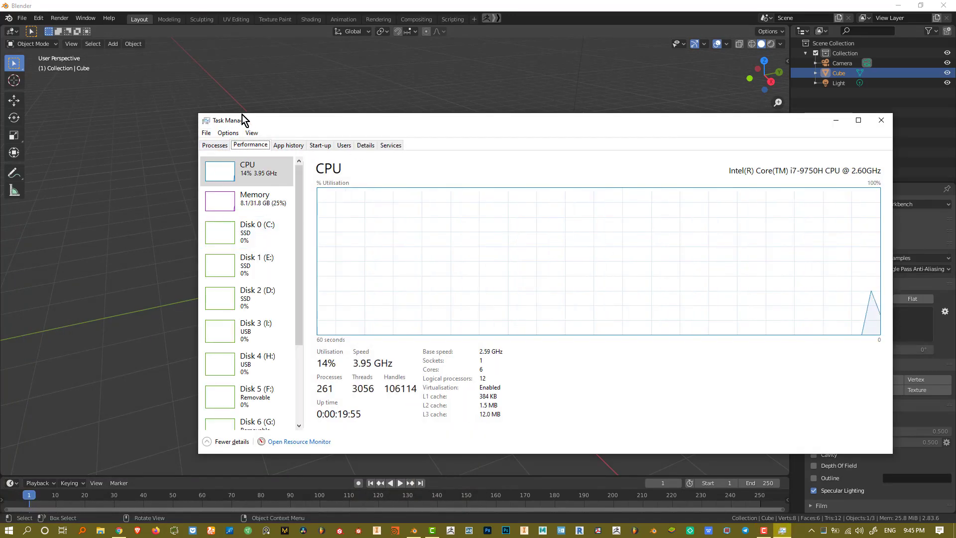
{"action": "left_click_drag", "start_coordinate": [238, 117], "coordinate": [222, 103]}
{"action": "left_click", "coordinate": [201, 131]}
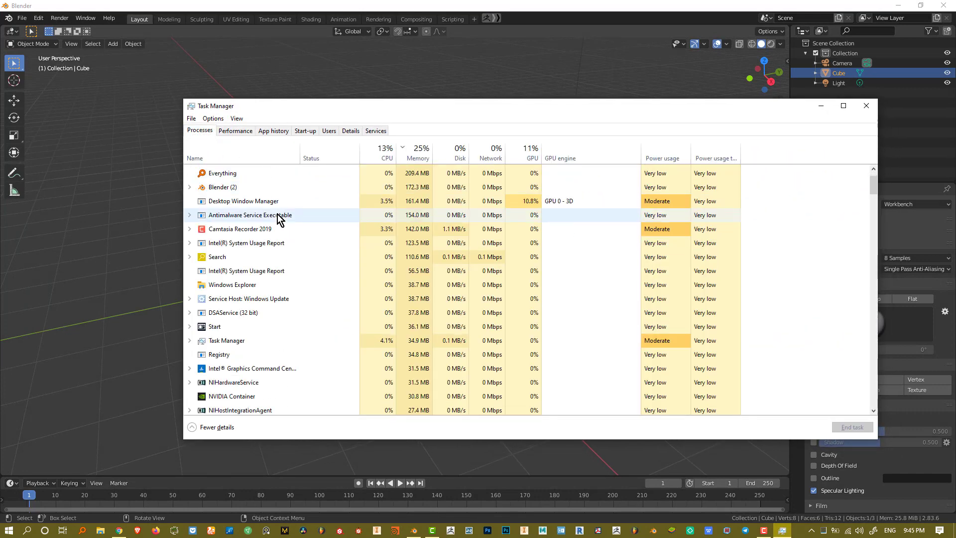
{"action": "scroll", "coordinate": [277, 217], "scroll_direction": "down", "scroll_amount": 1}
{"action": "scroll", "coordinate": [273, 235], "scroll_direction": "down", "scroll_amount": 1}
{"action": "scroll", "coordinate": [273, 236], "scroll_direction": "down", "scroll_amount": 1}
{"action": "scroll", "coordinate": [273, 248], "scroll_direction": "down", "scroll_amount": 1}
{"action": "scroll", "coordinate": [273, 254], "scroll_direction": "down", "scroll_amount": 1}
{"action": "scroll", "coordinate": [273, 265], "scroll_direction": "down", "scroll_amount": 1}
{"action": "scroll", "coordinate": [273, 275], "scroll_direction": "down", "scroll_amount": 1}
{"action": "scroll", "coordinate": [273, 288], "scroll_direction": "down", "scroll_amount": 1}
{"action": "scroll", "coordinate": [273, 297], "scroll_direction": "down", "scroll_amount": 2}
{"action": "scroll", "coordinate": [272, 297], "scroll_direction": "down", "scroll_amount": 1}
{"action": "scroll", "coordinate": [273, 296], "scroll_direction": "up", "scroll_amount": 2}
{"action": "scroll", "coordinate": [273, 296], "scroll_direction": "up", "scroll_amount": 3}
{"action": "scroll", "coordinate": [273, 296], "scroll_direction": "up", "scroll_amount": 3}
{"action": "scroll", "coordinate": [271, 300], "scroll_direction": "up", "scroll_amount": 2}
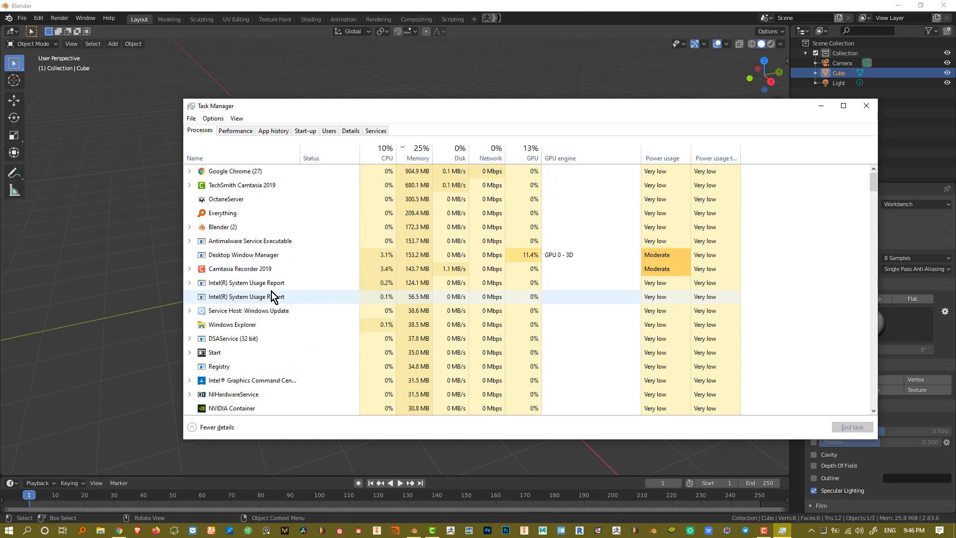
{"action": "left_click", "coordinate": [219, 202]}
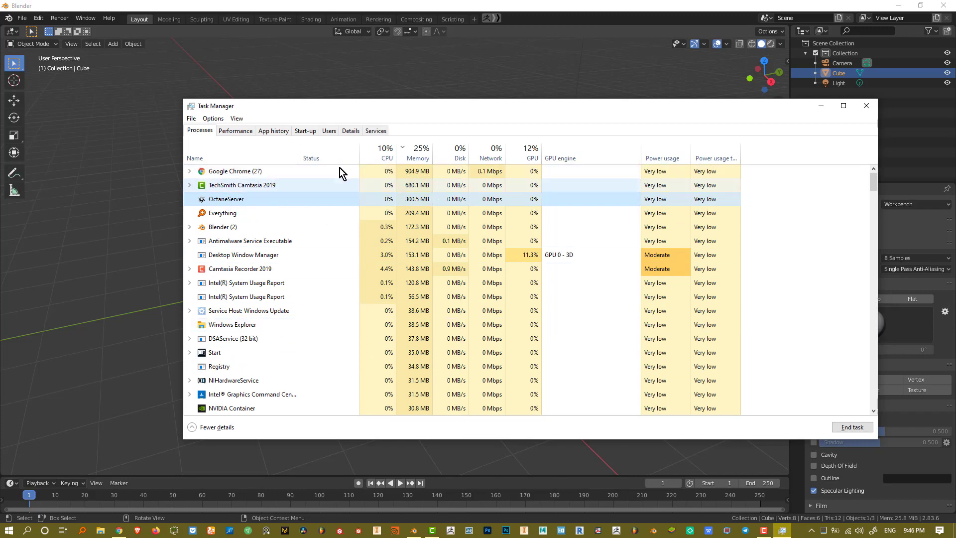
{"action": "left_click", "coordinate": [821, 106]}
{"action": "scroll", "coordinate": [622, 202], "scroll_direction": "up", "scroll_amount": 4}
{"action": "scroll", "coordinate": [594, 217], "scroll_direction": "down", "scroll_amount": 4}
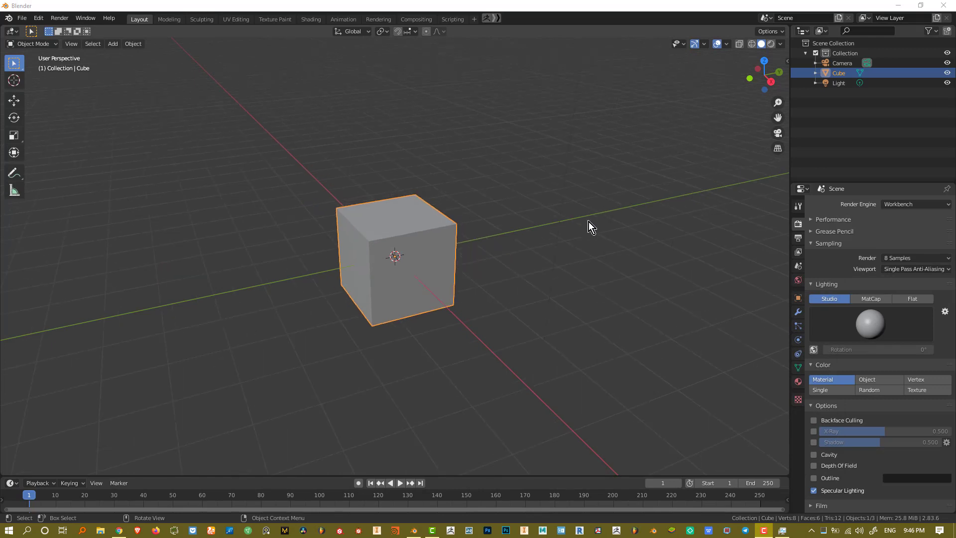
Choose Octane as the render engine and turn on Rendered viewport shading.
{"action": "left_click", "coordinate": [890, 207]}
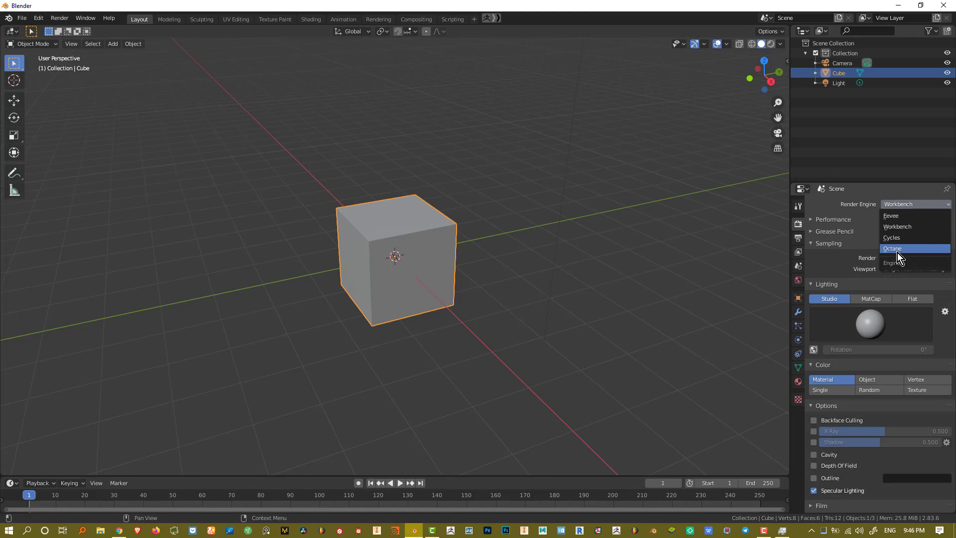
{"action": "left_click", "coordinate": [897, 251]}
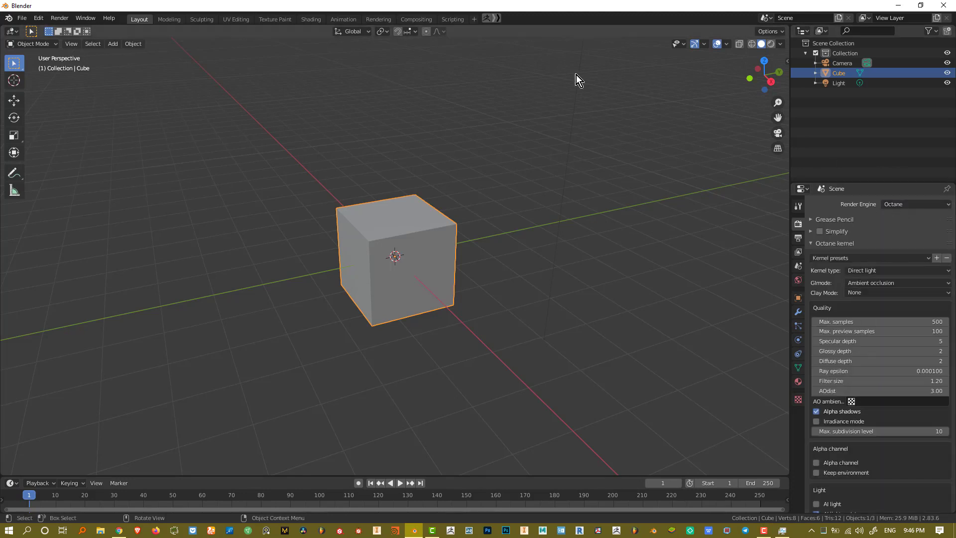
{"action": "left_click", "coordinate": [771, 44]}
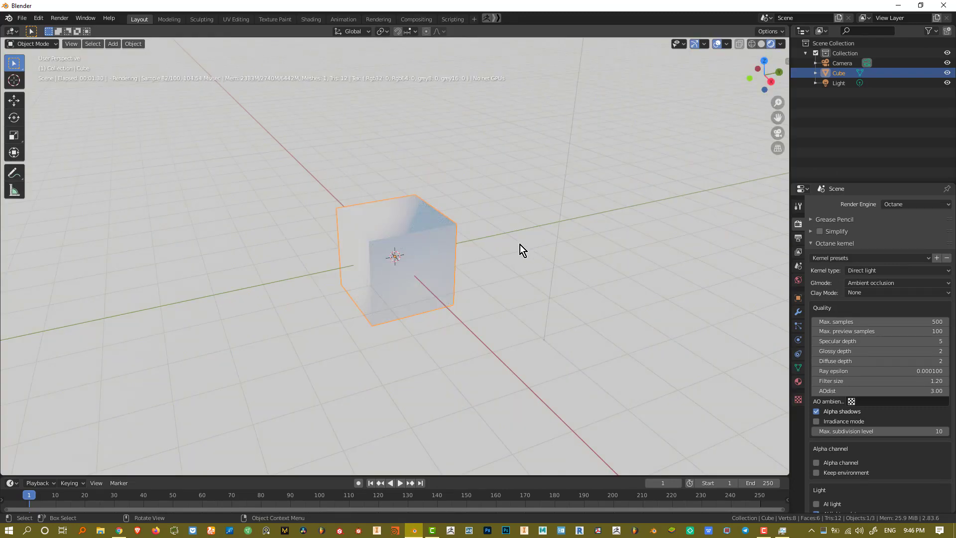
{"action": "scroll", "coordinate": [515, 246], "scroll_direction": "up", "scroll_amount": 1}
{"action": "scroll", "coordinate": [509, 252], "scroll_direction": "up", "scroll_amount": 3}
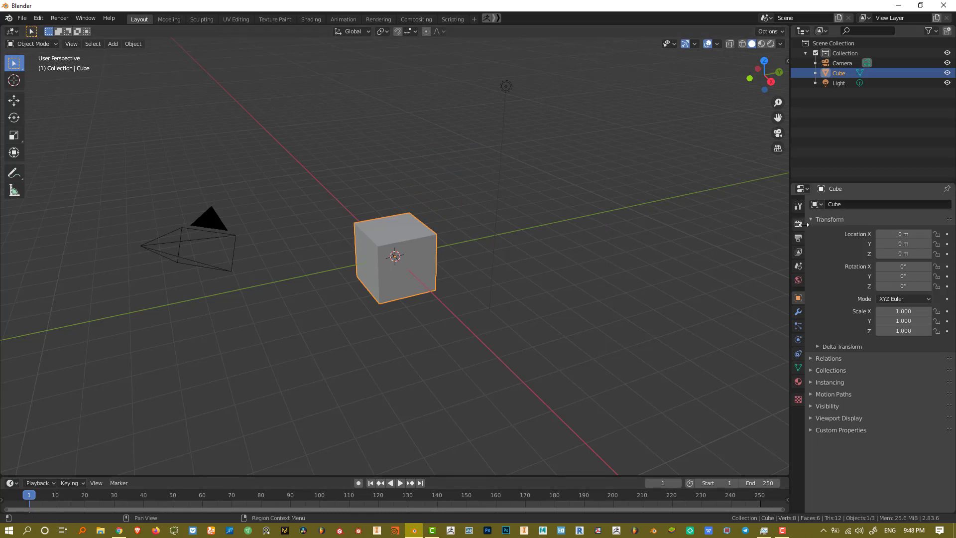
Set the render engine to Octane in Render Properties and enable Rendered shading.
{"action": "left_click", "coordinate": [798, 224]}
{"action": "left_click", "coordinate": [917, 204]}
{"action": "left_click", "coordinate": [900, 229]}
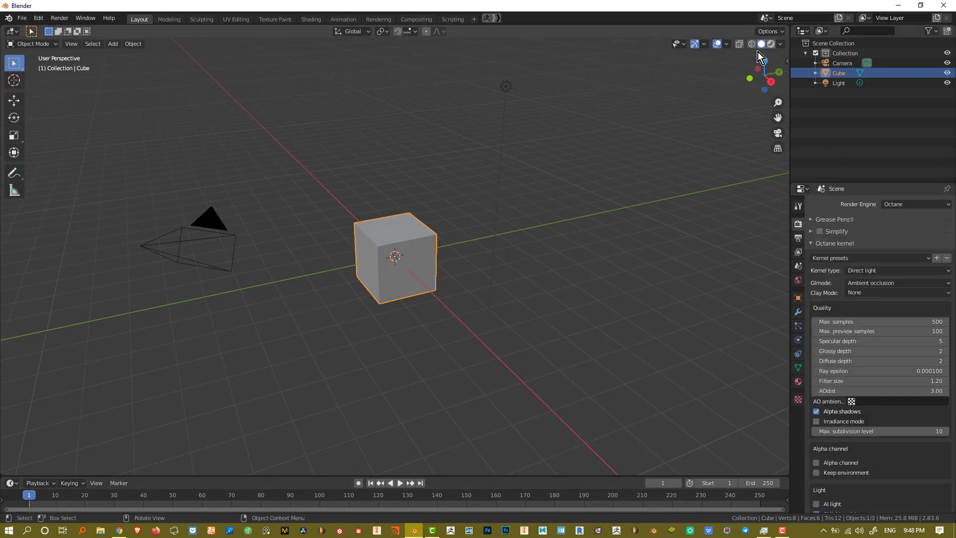
{"action": "left_click", "coordinate": [771, 43]}
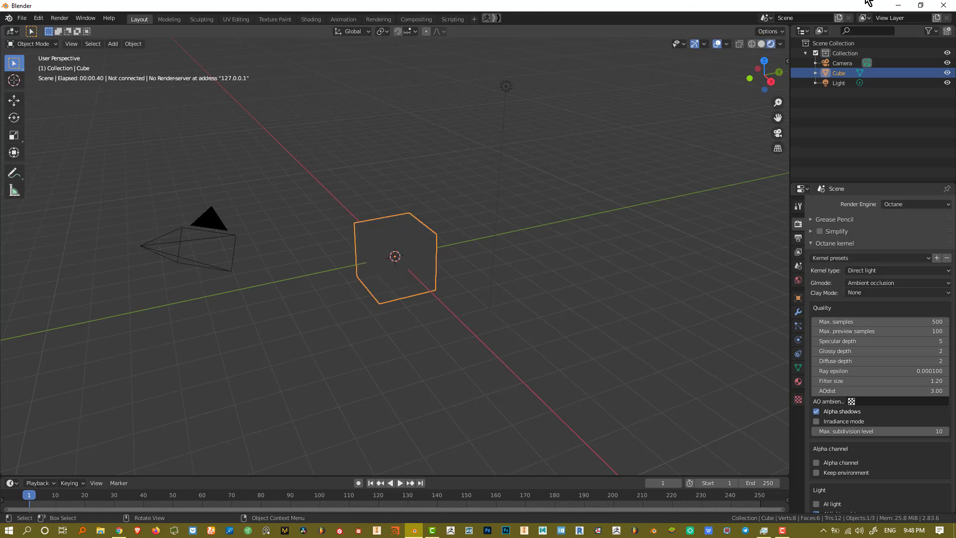
Quit Blender without saving and relaunch it from the taskbar.
{"action": "left_click", "coordinate": [947, 13]}
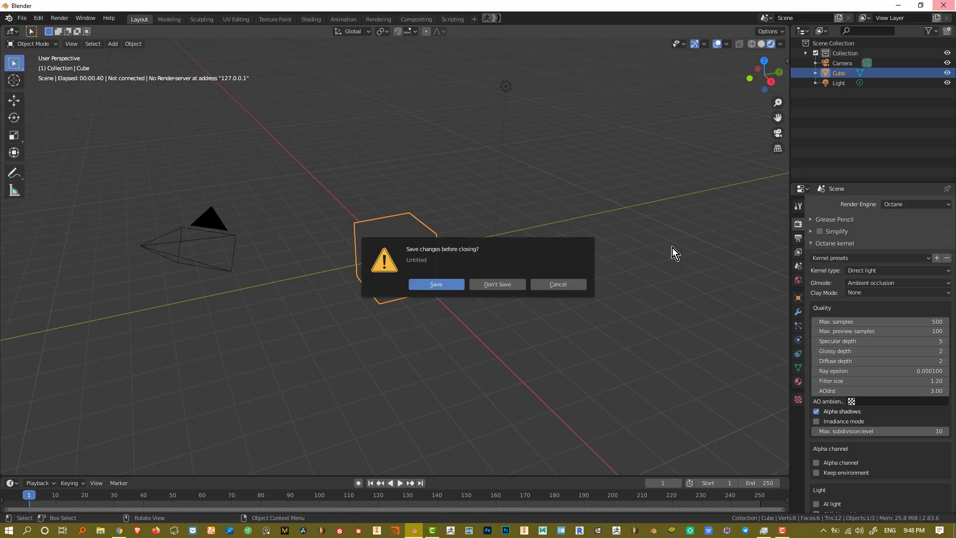
{"action": "left_click", "coordinate": [513, 288]}
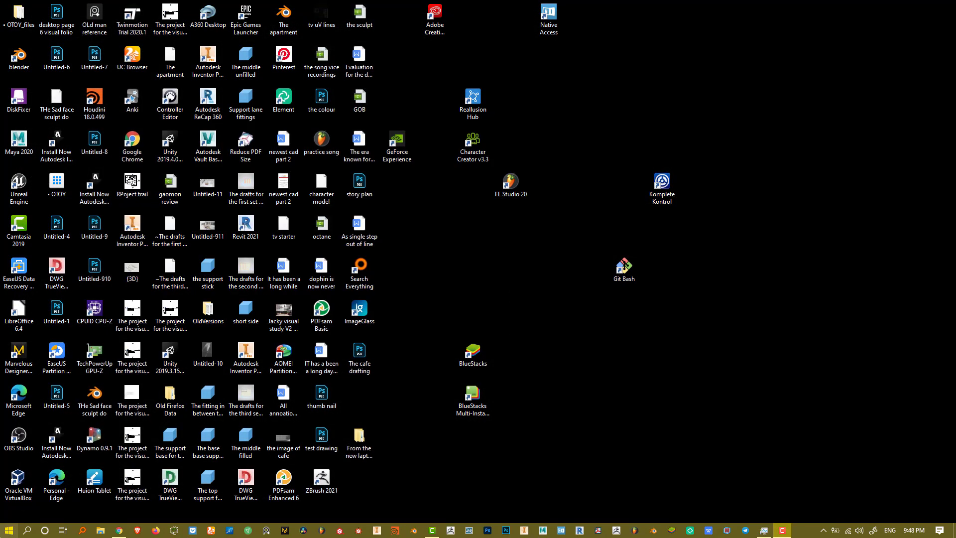
{"action": "left_click", "coordinate": [9, 530]}
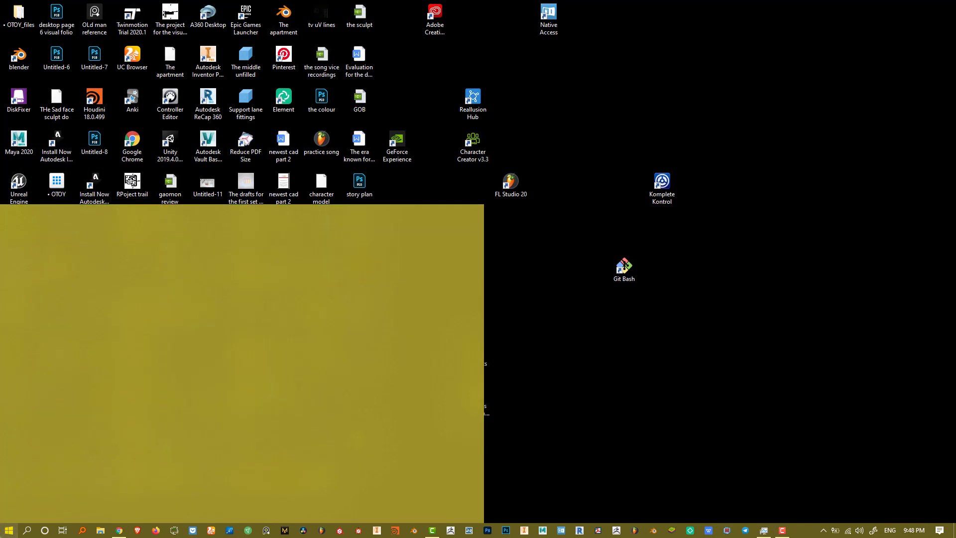
{"action": "type", "text": "oc"}
{"action": "key", "text": "Escape"}
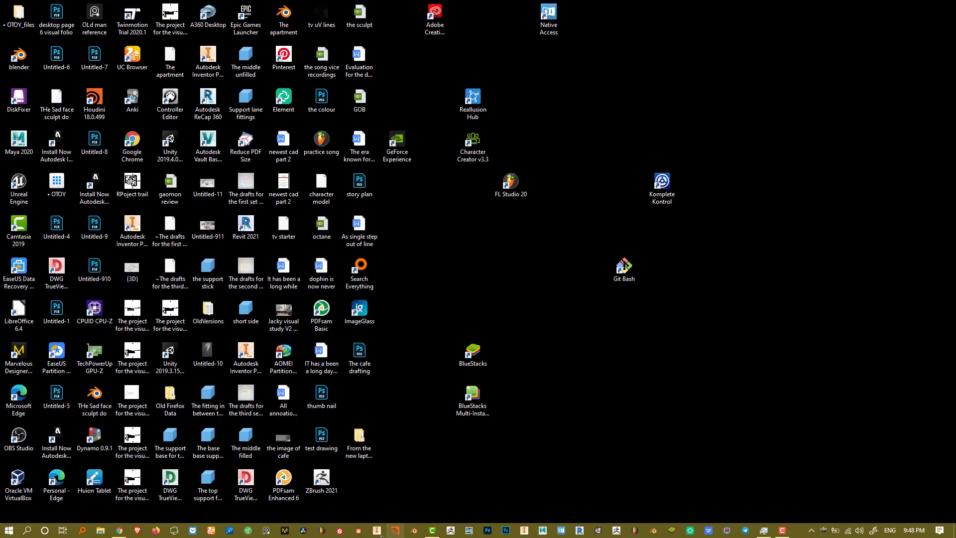
{"action": "left_click", "coordinate": [413, 530]}
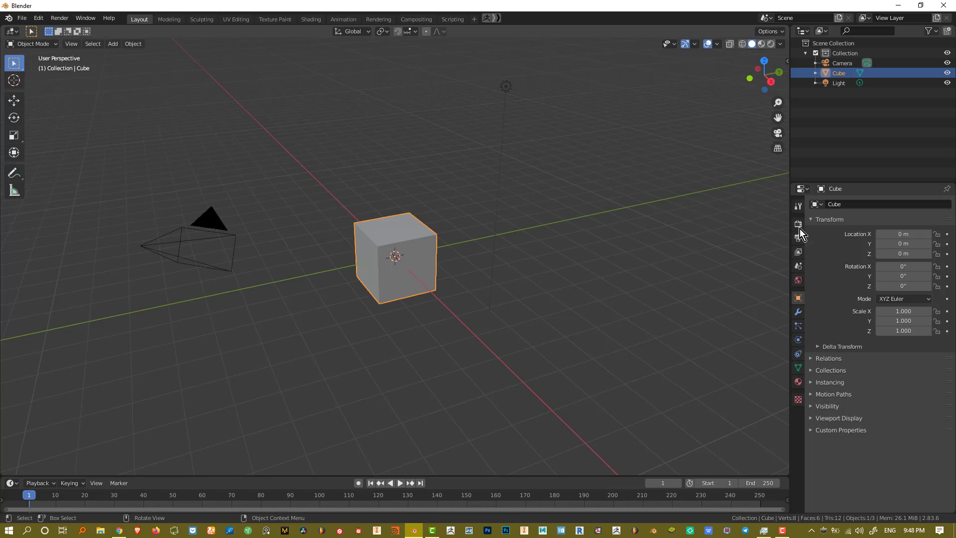
Switch the render engine to Octane, enable live rendered shading with Shift+Z, and orbit the cube.
{"action": "left_click", "coordinate": [797, 224]}
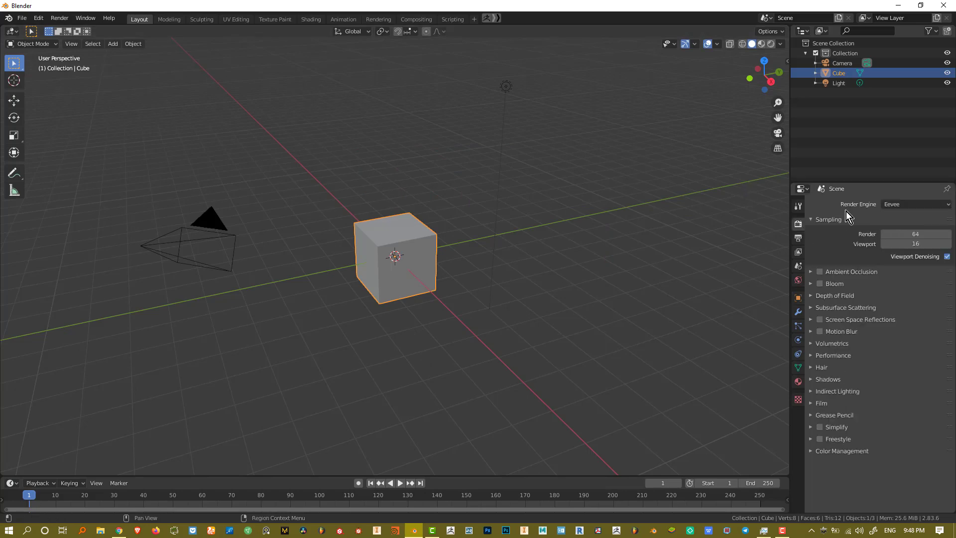
{"action": "left_click", "coordinate": [896, 204]}
{"action": "left_click", "coordinate": [901, 249]}
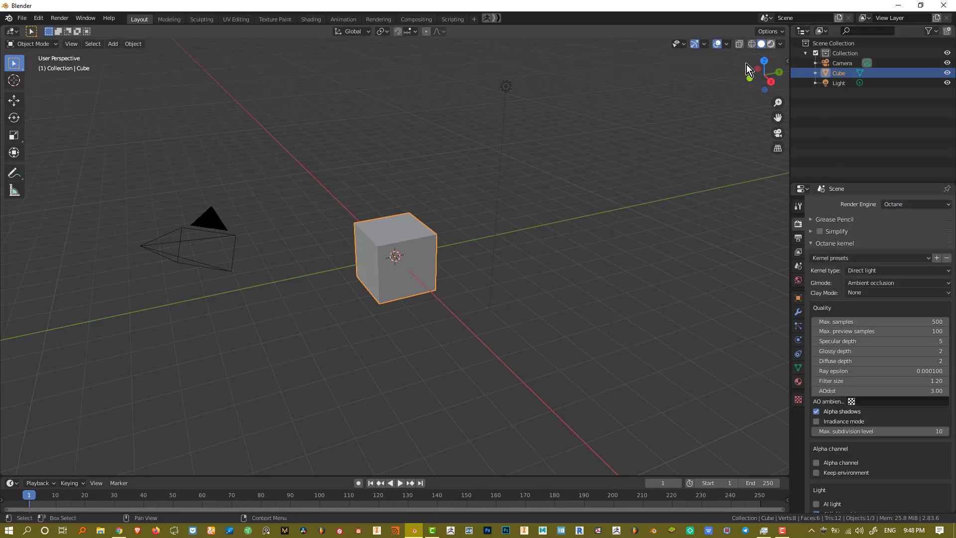
{"action": "key", "text": "shift+z"}
{"action": "middle_click_drag", "start_coordinate": [463, 258], "coordinate": [565, 277]}
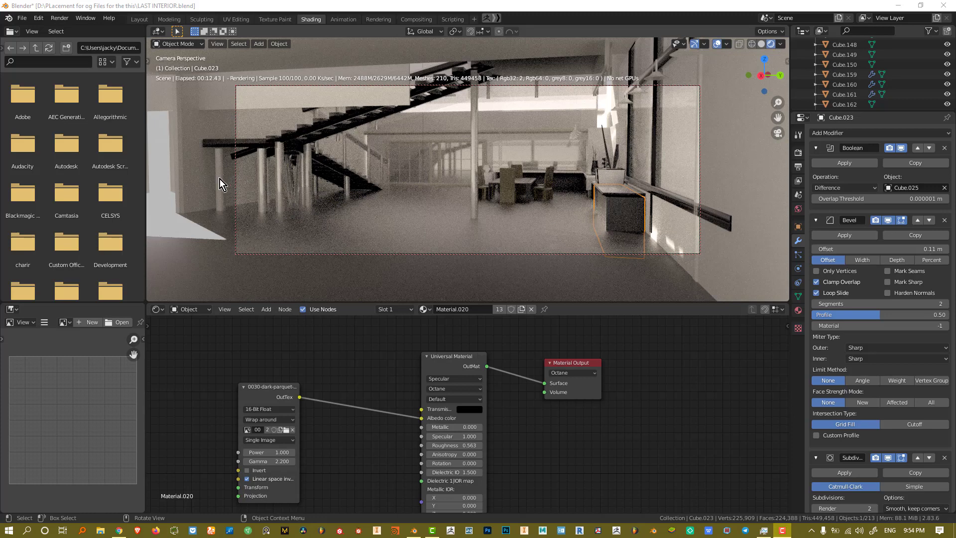
Deselect the counter and move all three material nodes together to a new spot.
{"action": "key", "text": "alt+a"}
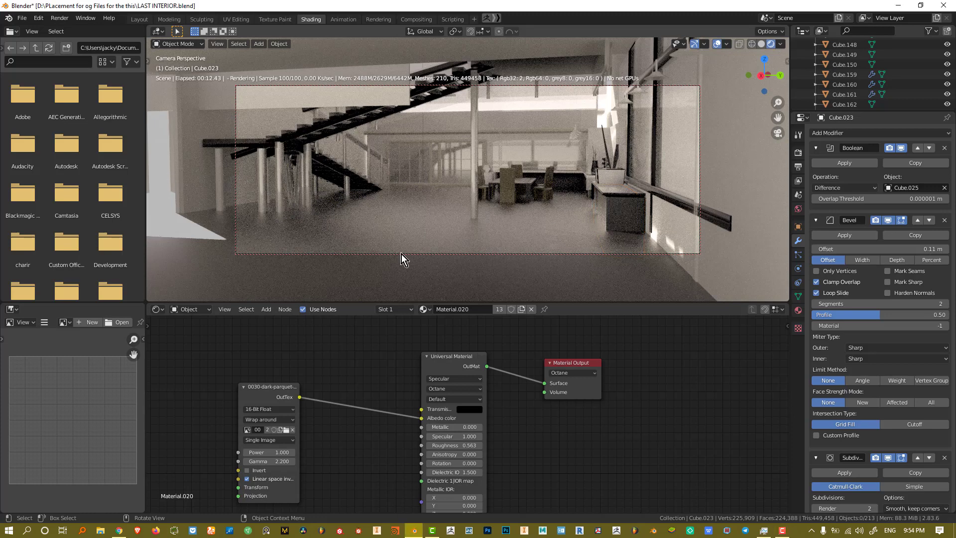
{"action": "scroll", "coordinate": [524, 450], "scroll_direction": "down", "scroll_amount": 1}
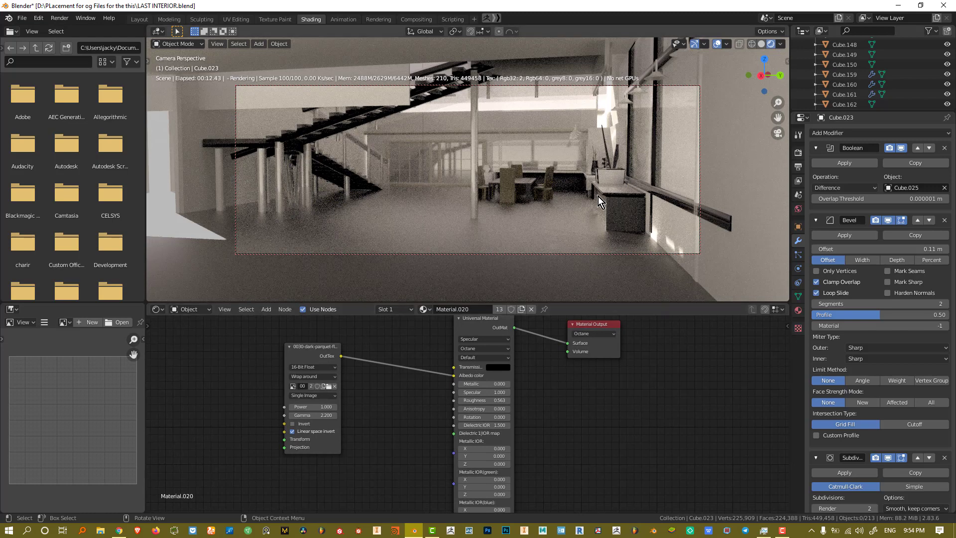
{"action": "middle_click_drag", "start_coordinate": [587, 322], "coordinate": [571, 366]}
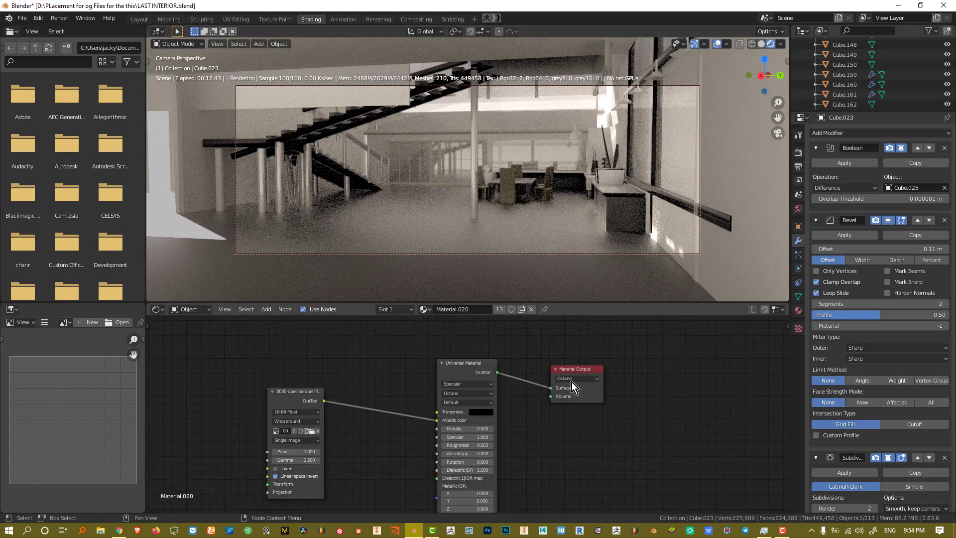
{"action": "left_click_drag", "start_coordinate": [584, 364], "coordinate": [582, 356]}
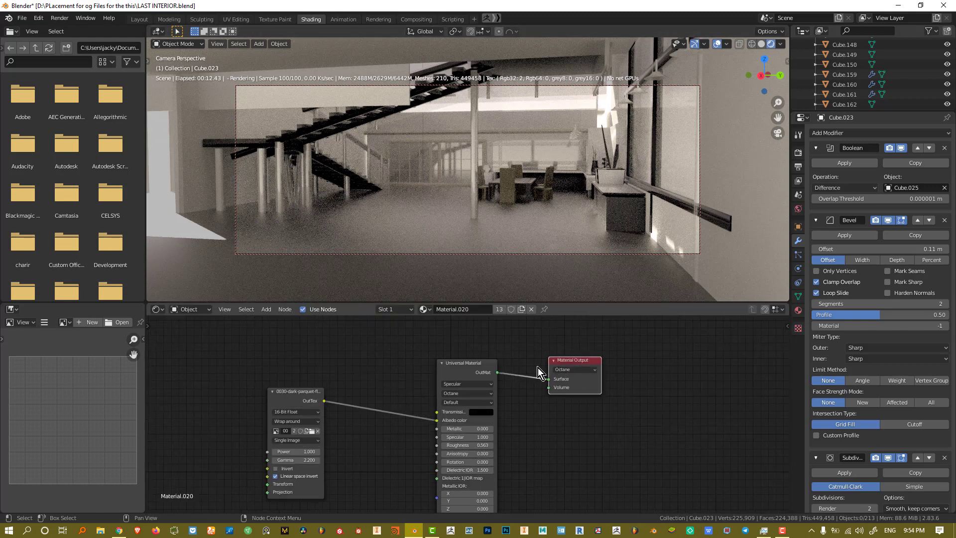
{"action": "scroll", "coordinate": [525, 409], "scroll_direction": "up", "scroll_amount": 1}
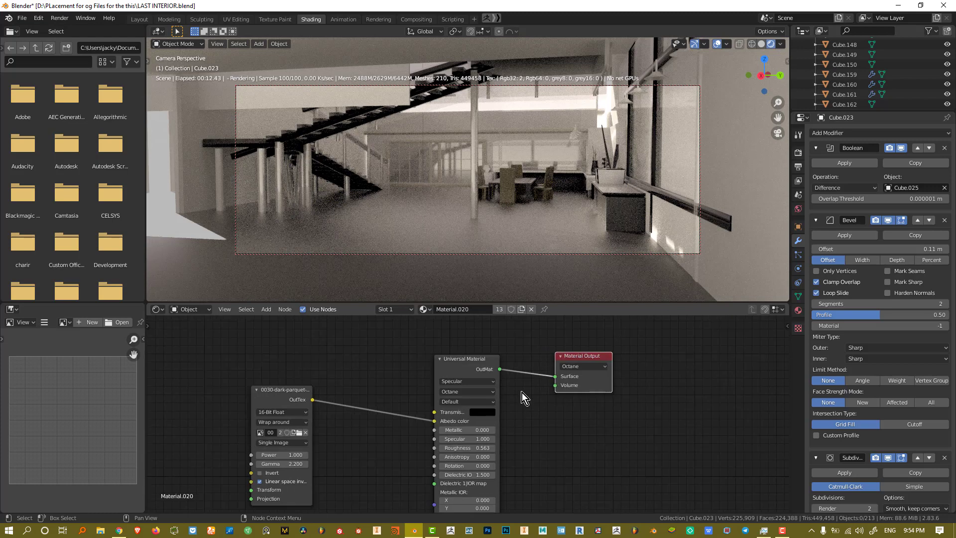
{"action": "key", "text": "a"}
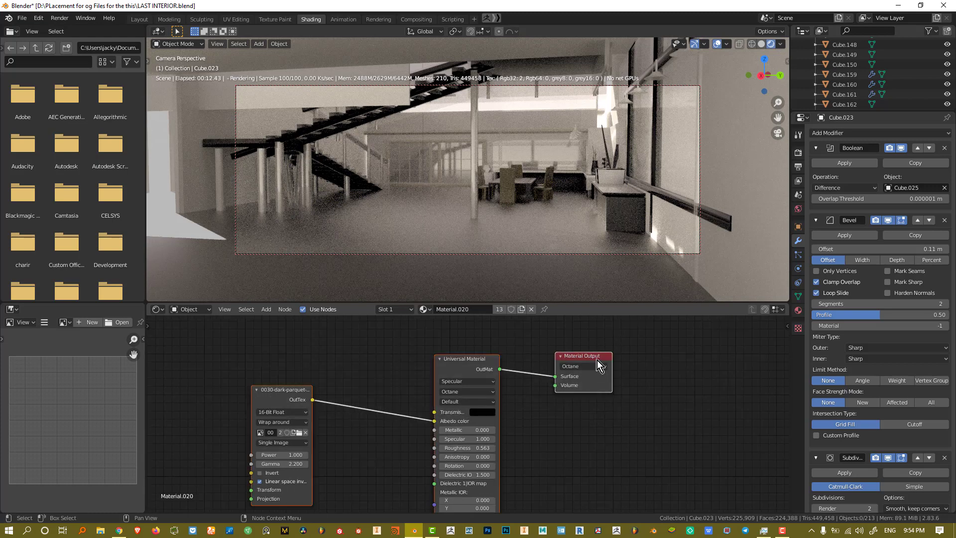
{"action": "key", "text": "g"}
{"action": "left_click", "coordinate": [567, 351]}
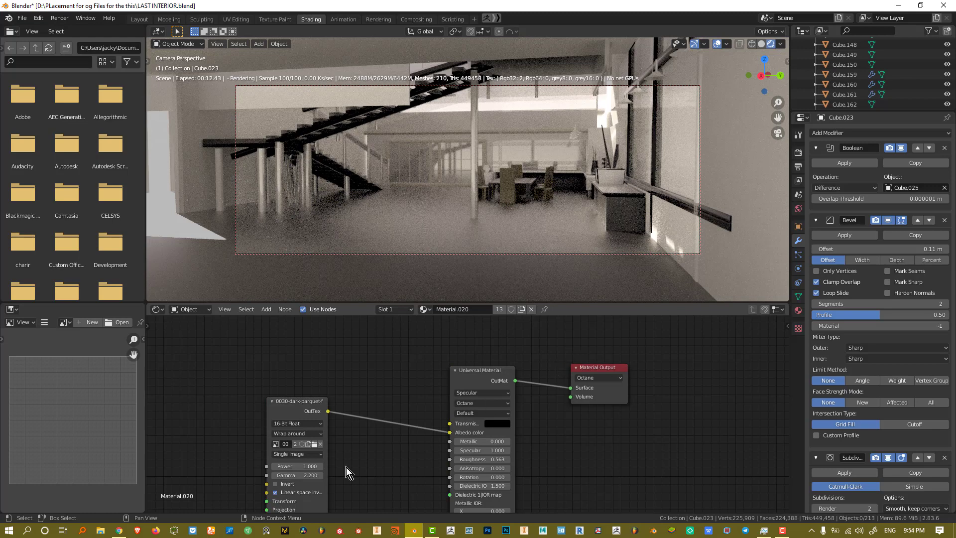
Reposition the Material Output node, keeping its render target set to Octane.
{"action": "left_click_drag", "start_coordinate": [289, 359], "coordinate": [663, 488]}
{"action": "left_click", "coordinate": [543, 423]}
{"action": "left_click_drag", "start_coordinate": [624, 372], "coordinate": [662, 385]}
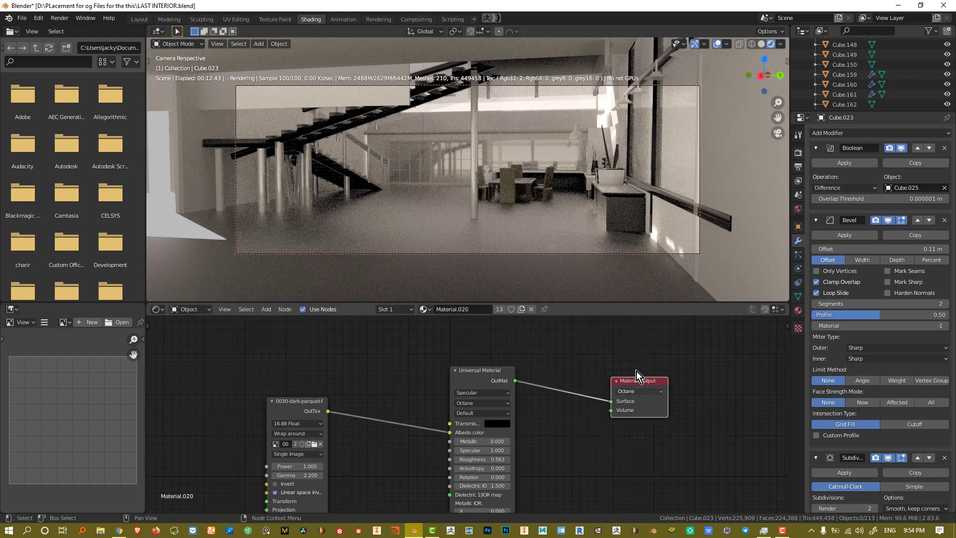
{"action": "left_click", "coordinate": [638, 392]}
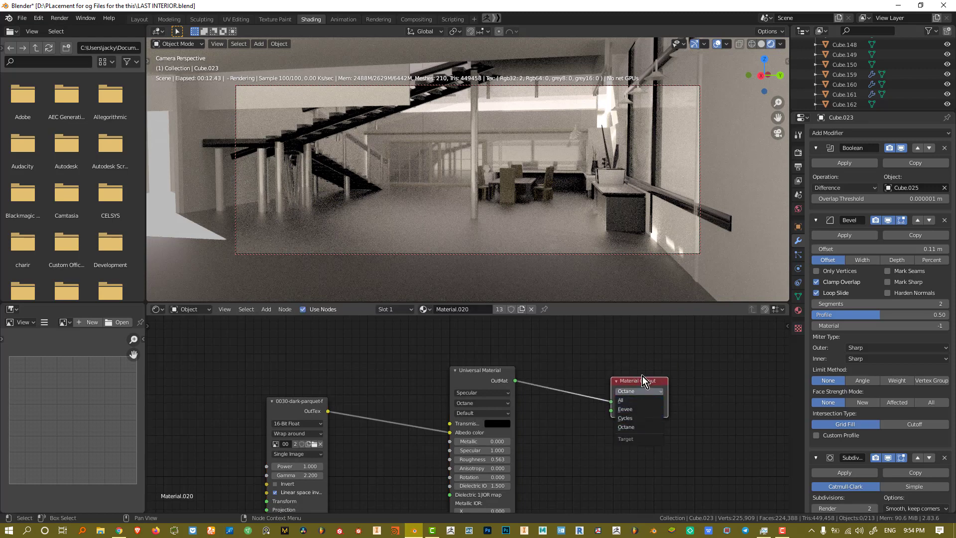
{"action": "left_click", "coordinate": [631, 426]}
{"action": "left_click_drag", "start_coordinate": [661, 383], "coordinate": [646, 373]}
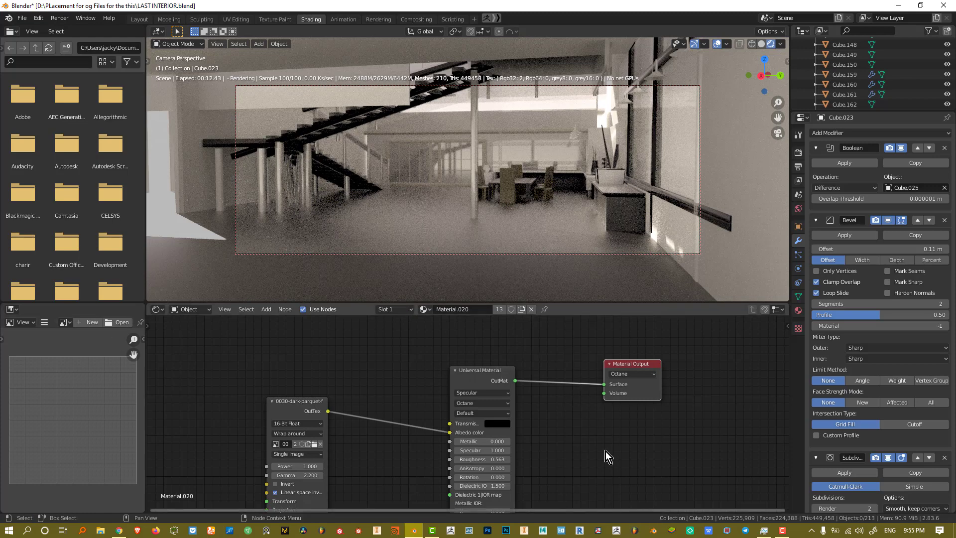
{"action": "mouse_move", "coordinate": [619, 365]}
{"action": "left_mouse_down"}
{"action": "mouse_move", "coordinate": [626, 370]}
{"action": "mouse_move", "coordinate": [623, 346]}
{"action": "left_mouse_up"}
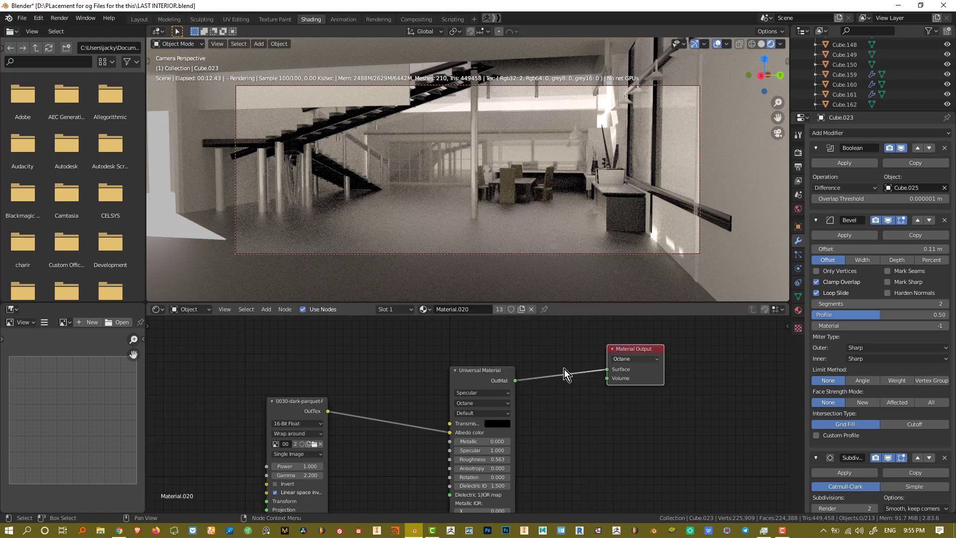
{"action": "left_click", "coordinate": [548, 356]}
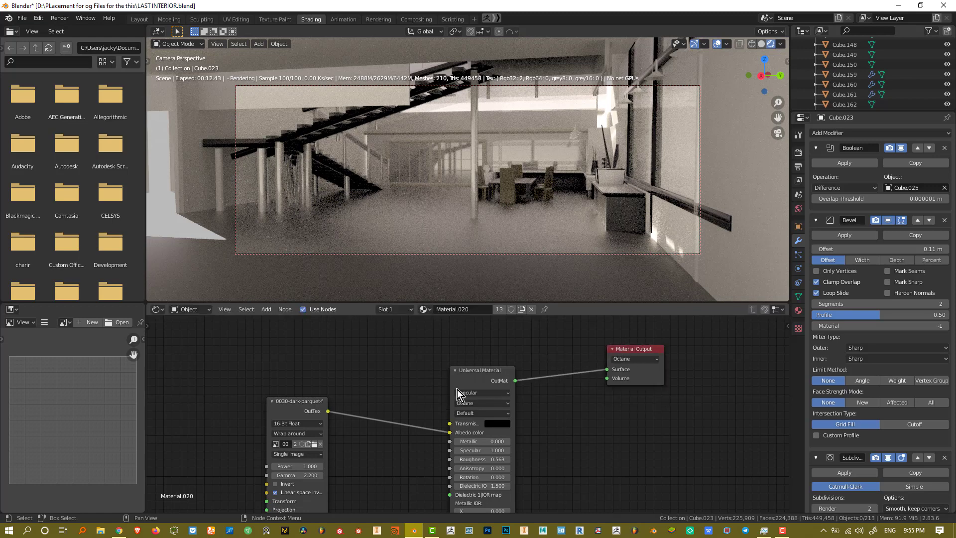
{"action": "scroll", "coordinate": [460, 389], "scroll_direction": "up", "scroll_amount": 2}
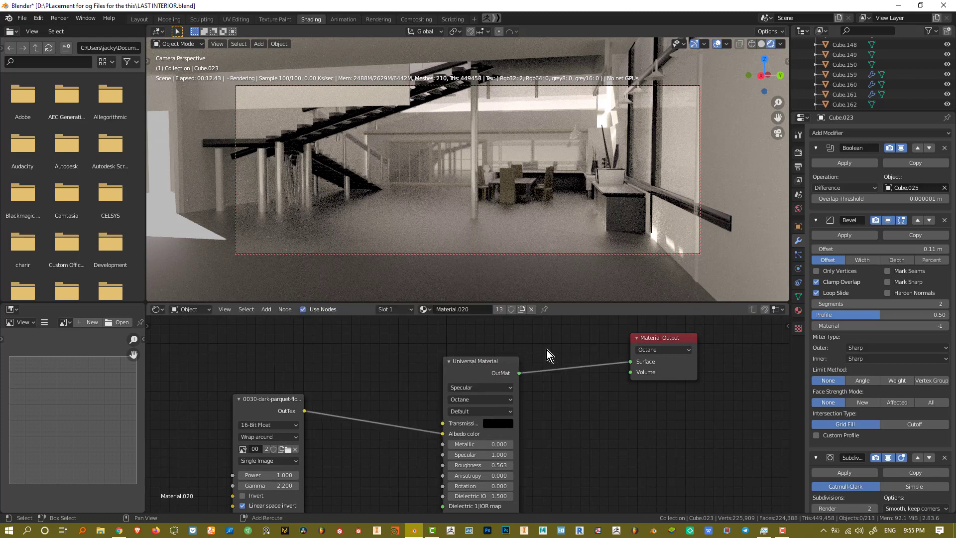
Move the parquet image texture node up-right and recentre the node view.
{"action": "key", "text": "shift+a"}
{"action": "left_click_drag", "start_coordinate": [249, 420], "coordinate": [274, 399]}
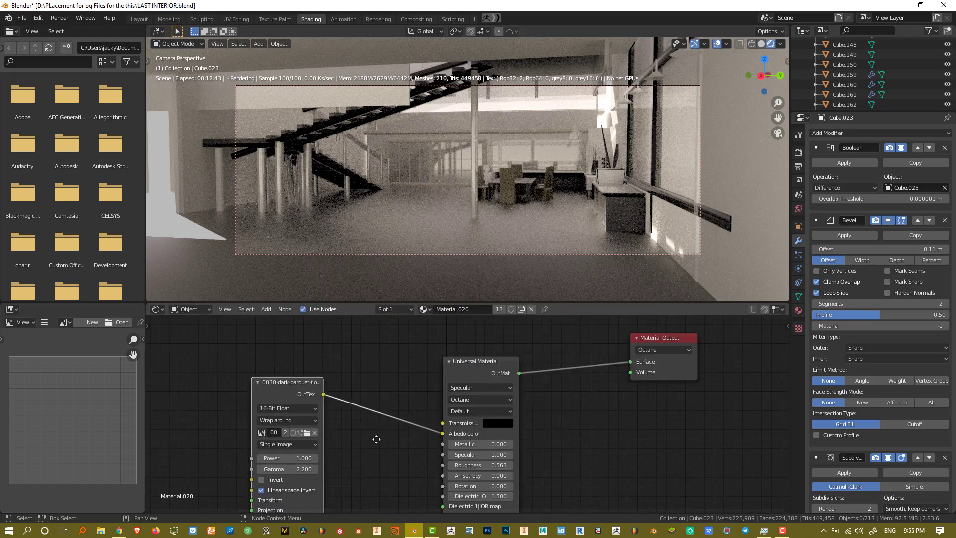
{"action": "scroll", "coordinate": [384, 437], "scroll_direction": "up", "scroll_amount": 1}
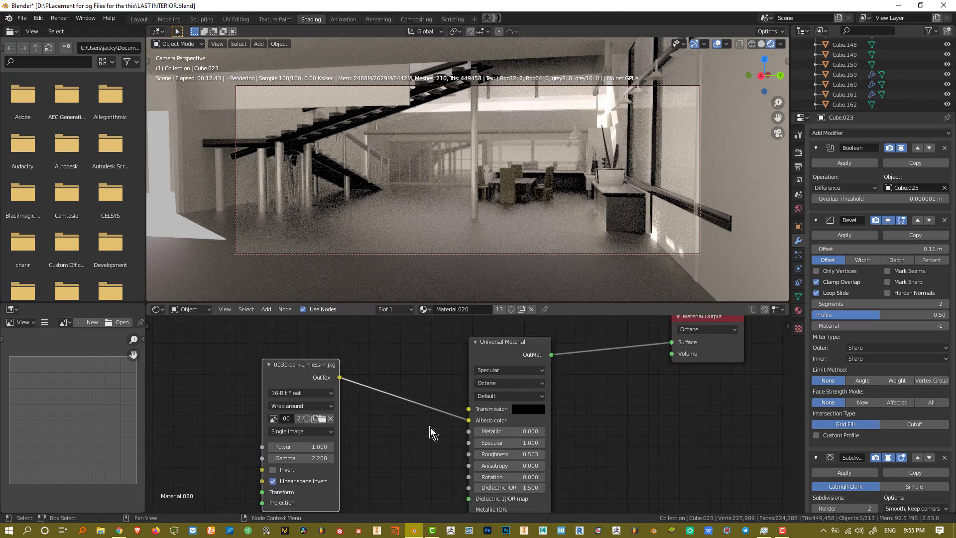
{"action": "middle_click_drag", "start_coordinate": [679, 434], "coordinate": [575, 434]}
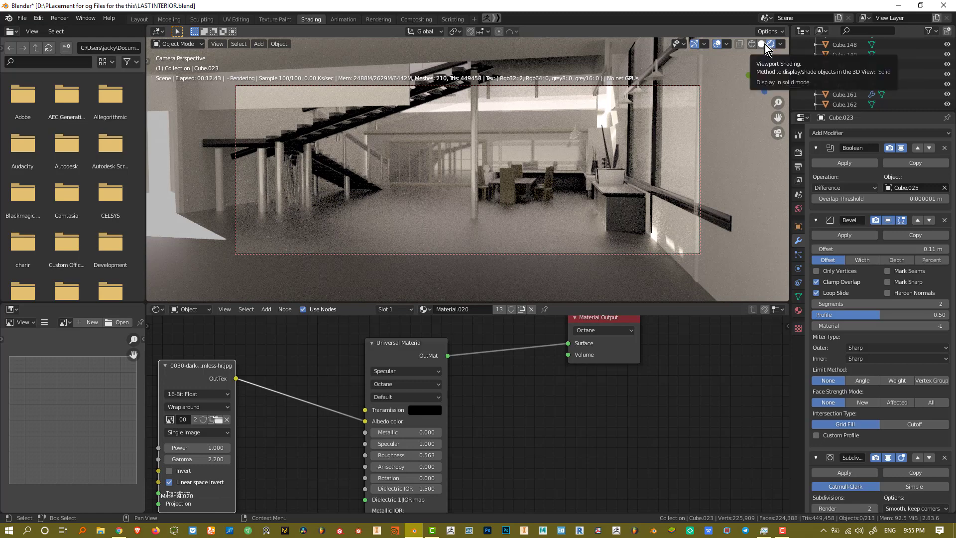
Switch to Solid shading, start an F12 render of the interior, and select the Cube.
{"action": "left_click", "coordinate": [764, 44]}
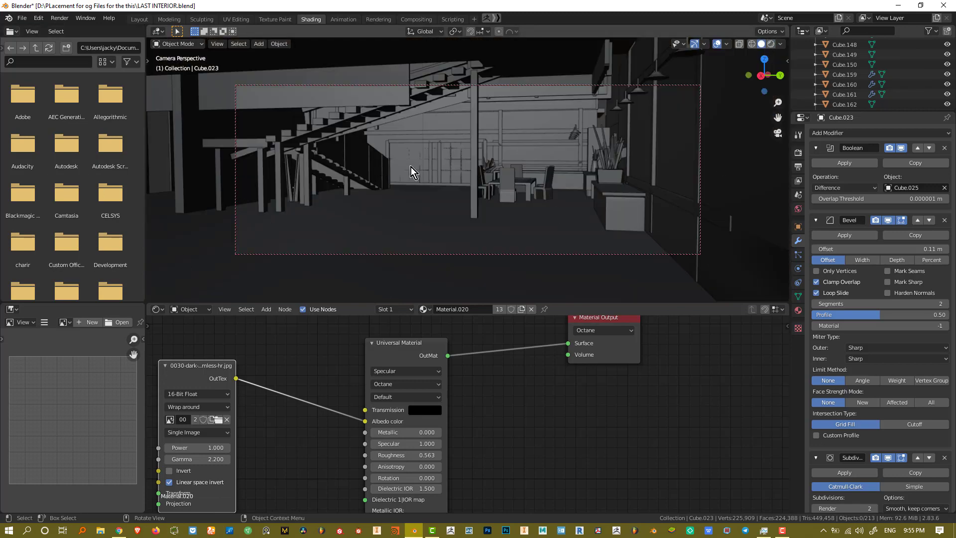
{"action": "key", "text": "F12"}
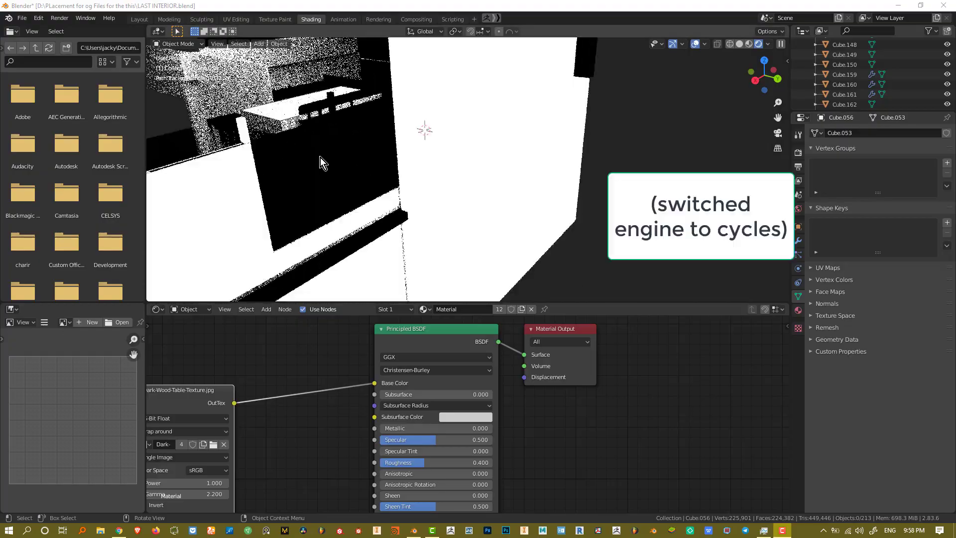
{"action": "left_click", "coordinate": [573, 247]}
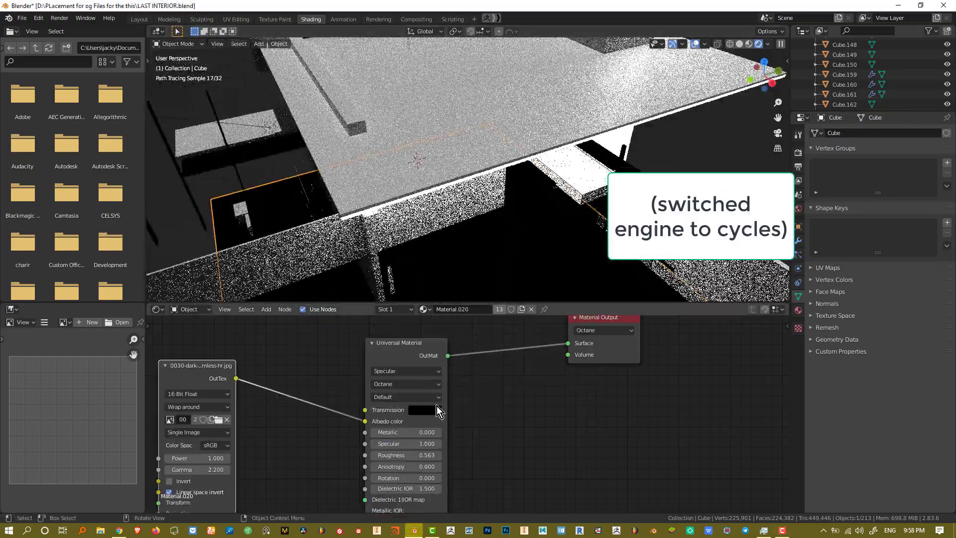
{"action": "scroll", "coordinate": [476, 372], "scroll_direction": "down", "scroll_amount": 1}
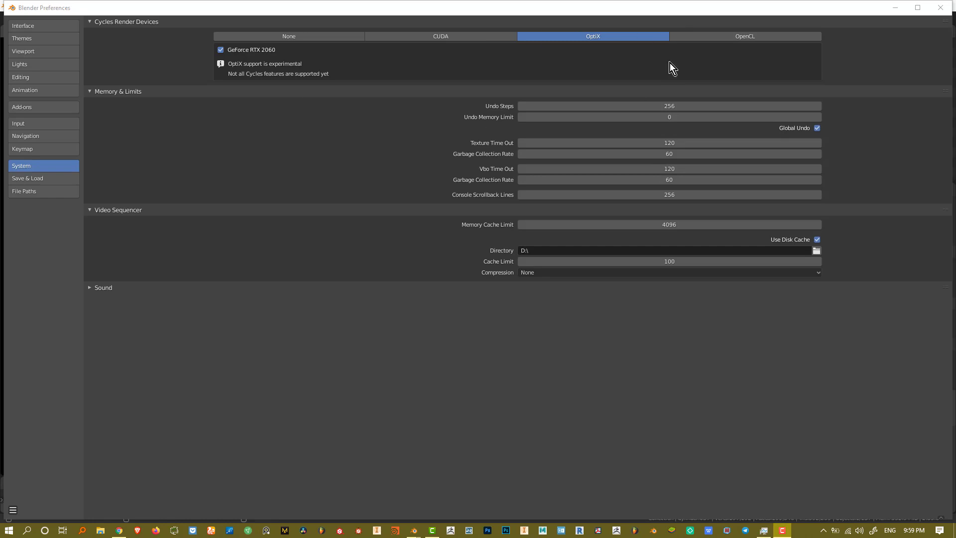
Put away Preferences, turn on Rendered shading, and select Cylinder002, Cube.039 and Cube.037.
{"action": "left_click", "coordinate": [895, 8]}
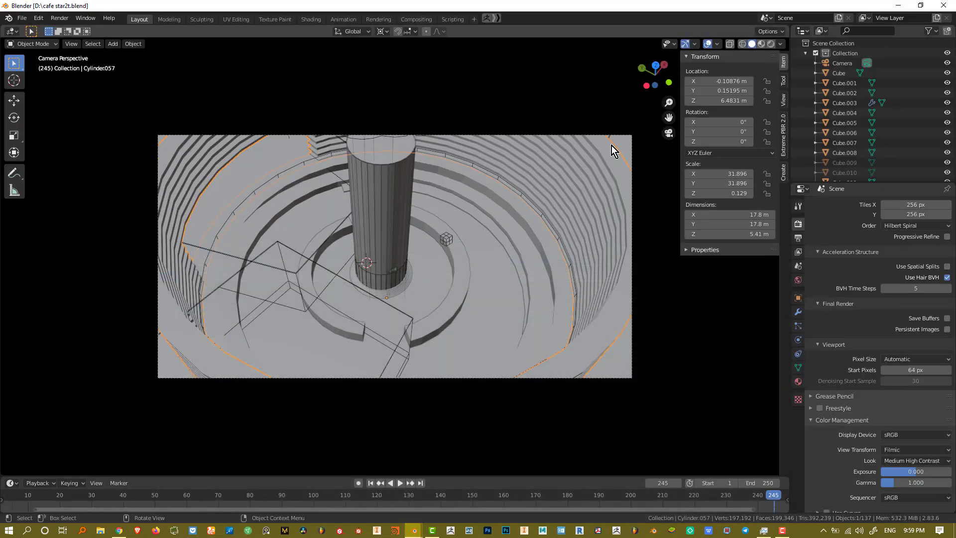
{"action": "left_click", "coordinate": [770, 43]}
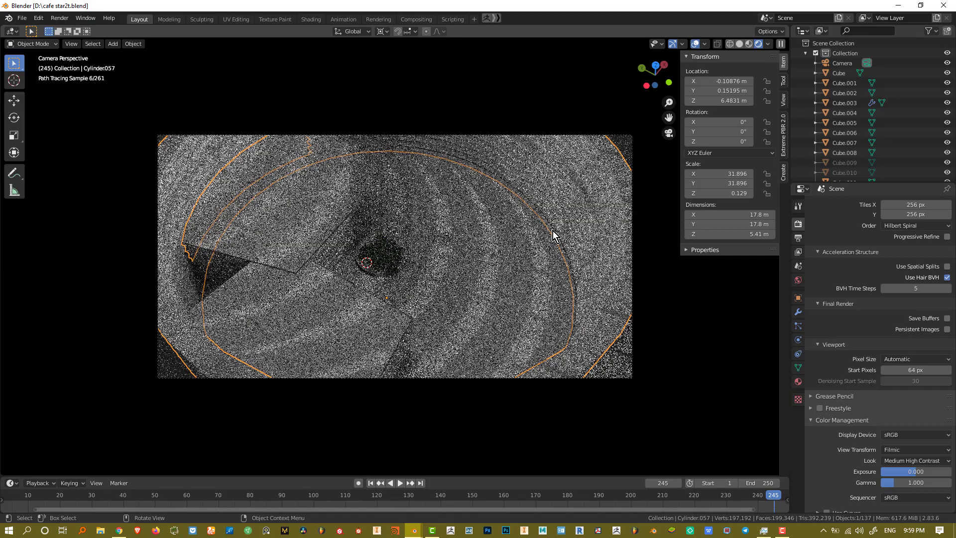
{"action": "left_click", "coordinate": [296, 267]}
{"action": "left_click", "coordinate": [297, 268]}
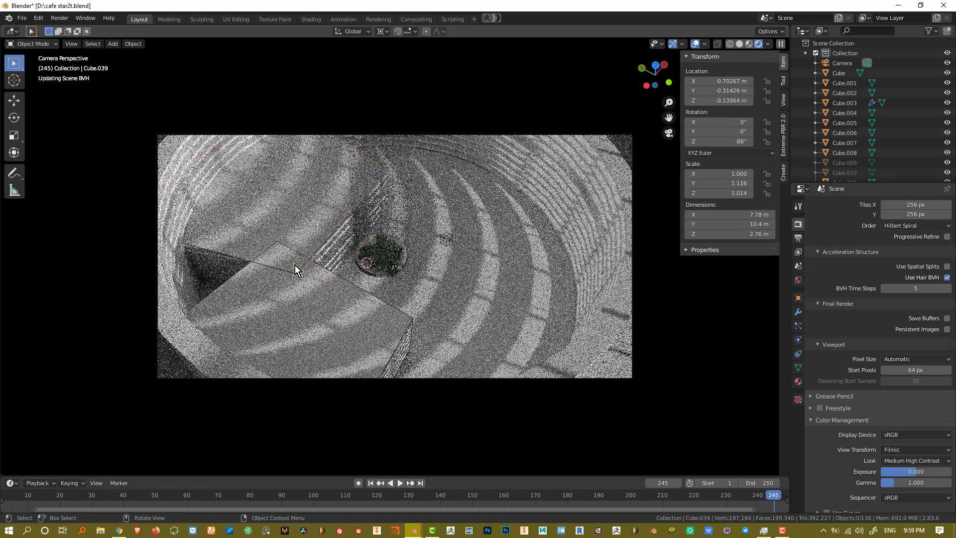
{"action": "left_click", "coordinate": [294, 267]}
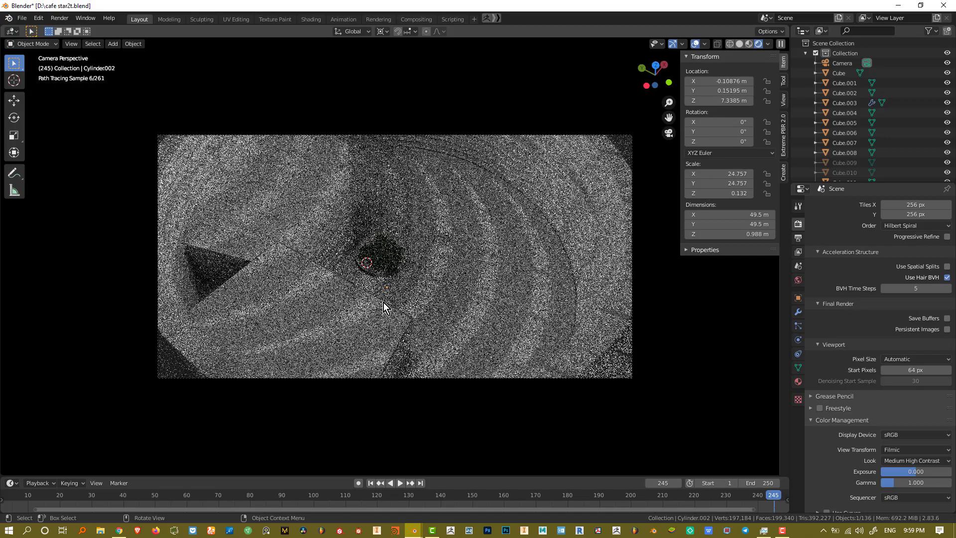
{"action": "left_click", "coordinate": [384, 302]}
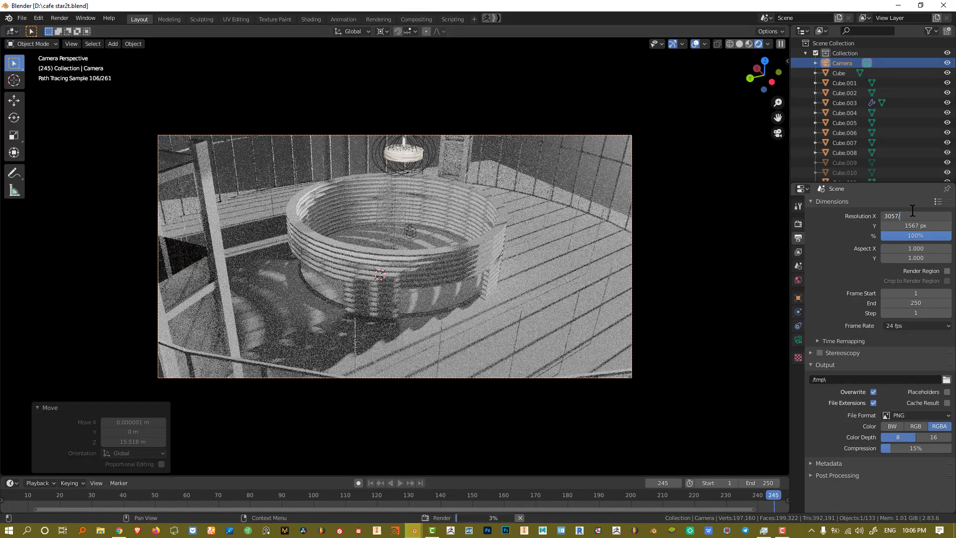
Confirm the Resolution X width, review Cycles sampling settings, and render the cafe frame with F12.
{"action": "key", "text": "Return"}
{"action": "left_click", "coordinate": [798, 223]}
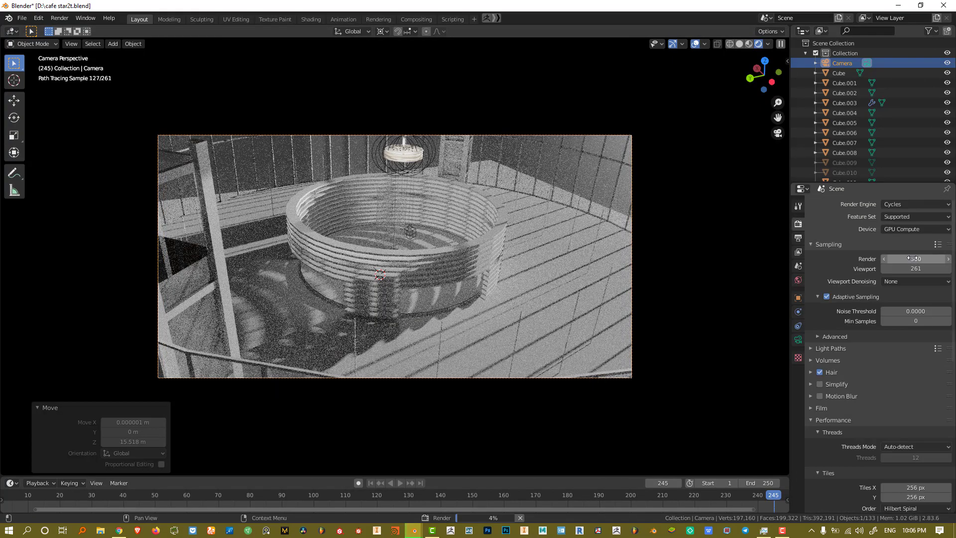
{"action": "key", "text": "F12"}
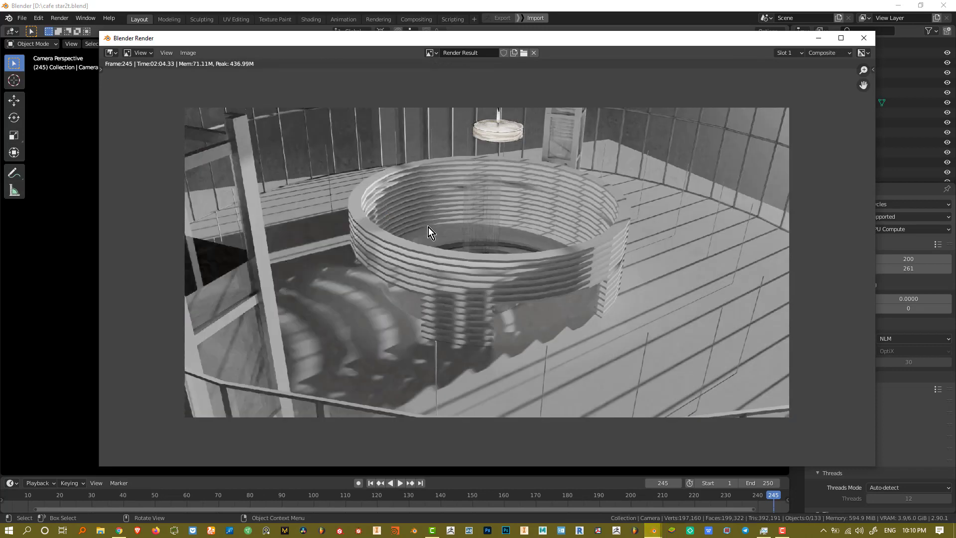
{"action": "scroll", "coordinate": [428, 227], "scroll_direction": "down", "scroll_amount": 2}
{"action": "scroll", "coordinate": [427, 227], "scroll_direction": "up", "scroll_amount": 2}
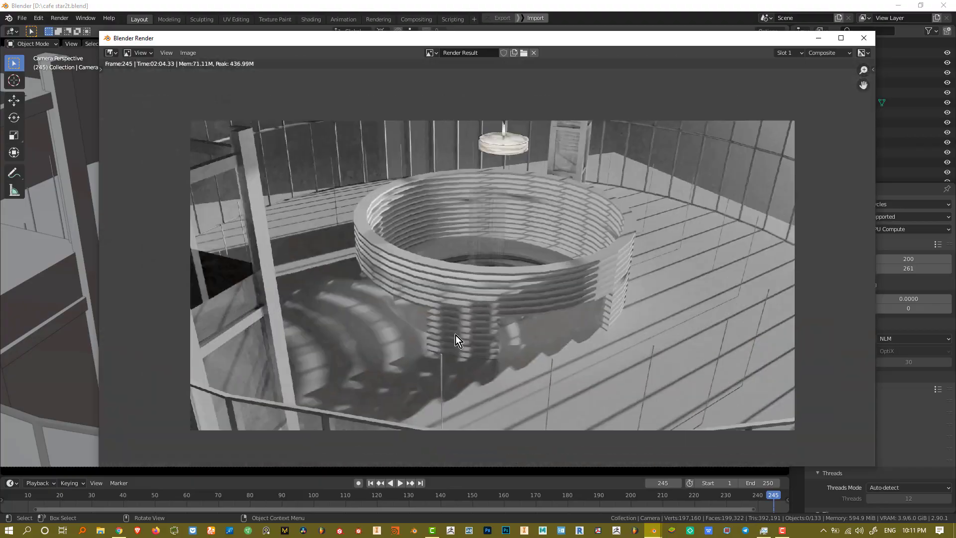